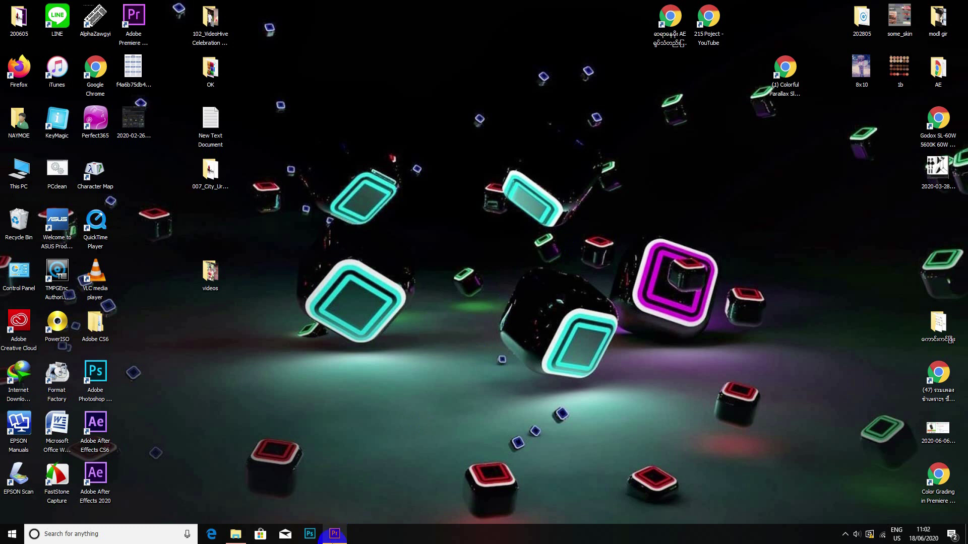
Switch to Premiere Pro and scrub through the MVI_8502 clip to review the footage, stopping at 00:00:02:09.
click(334, 534)
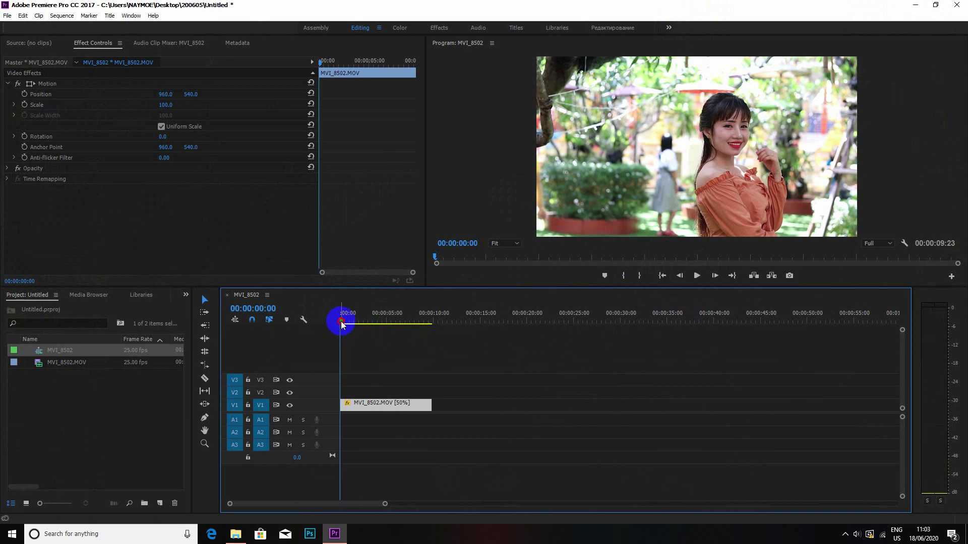
drag(341, 319, 403, 359)
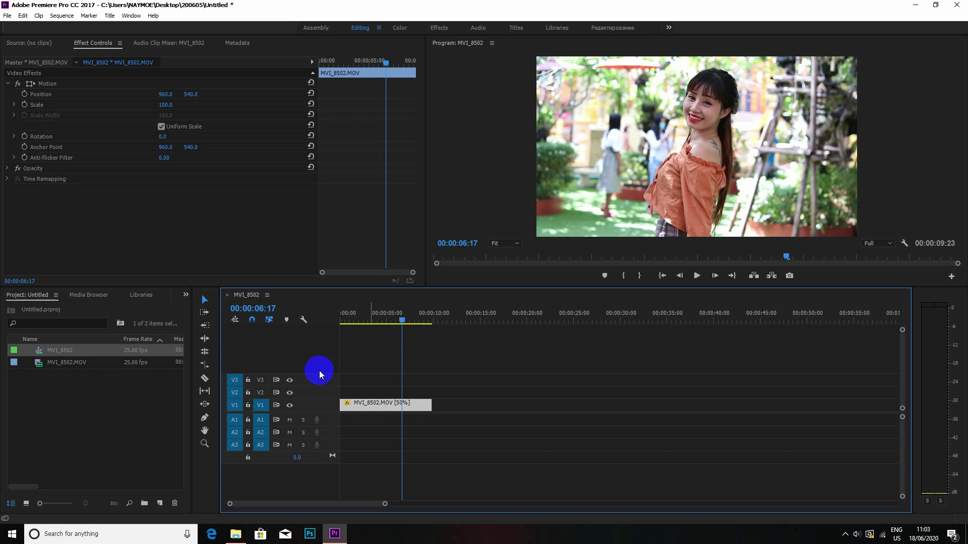
drag(402, 320, 361, 330)
Create an adjustment layer with the default settings and place it on V2 over the full length of the MVI_8502.MOV clip.
right_click(112, 432)
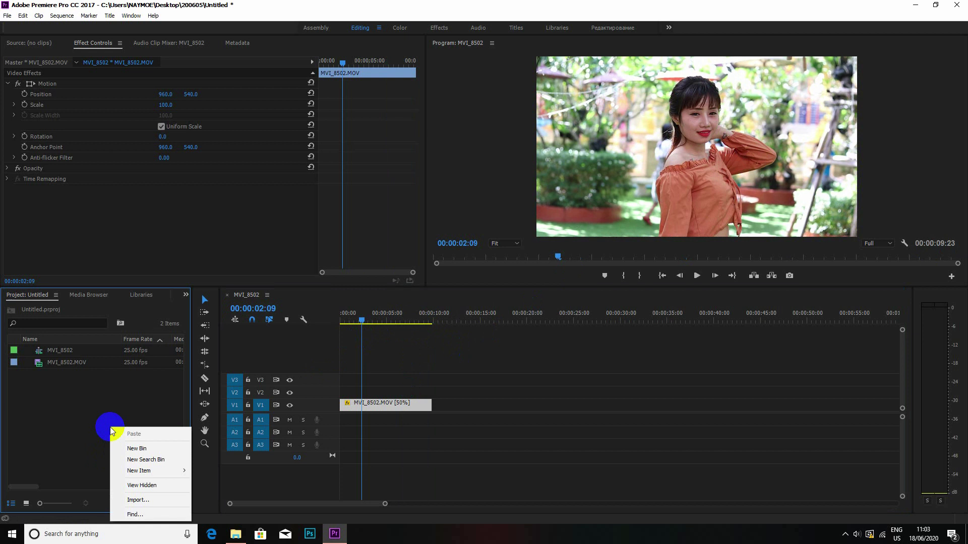
right_click(83, 405)
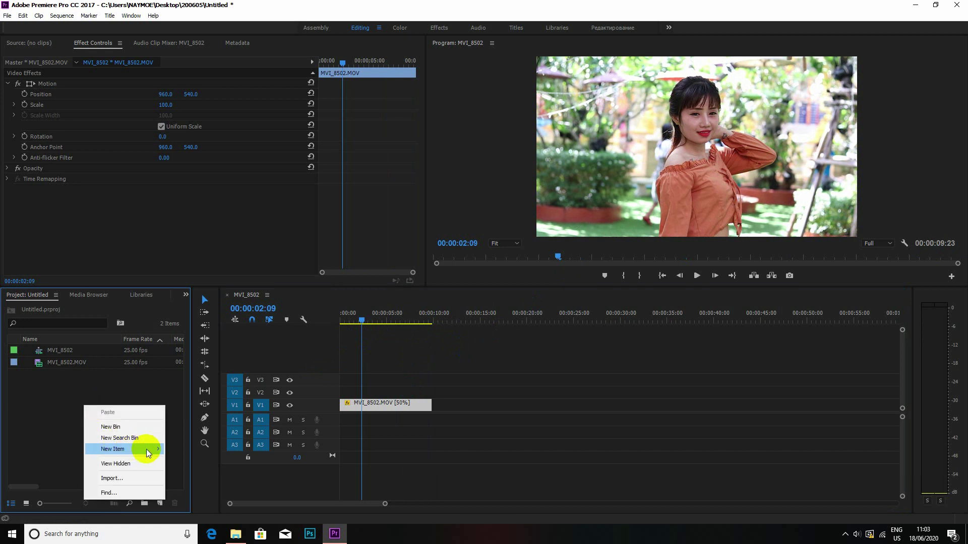
mouse_move(147, 450)
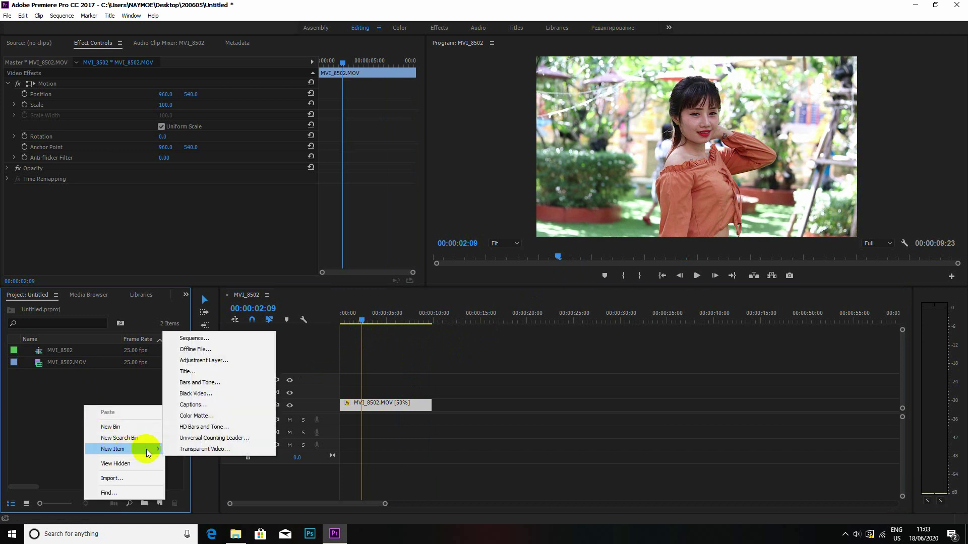
click(219, 361)
click(502, 302)
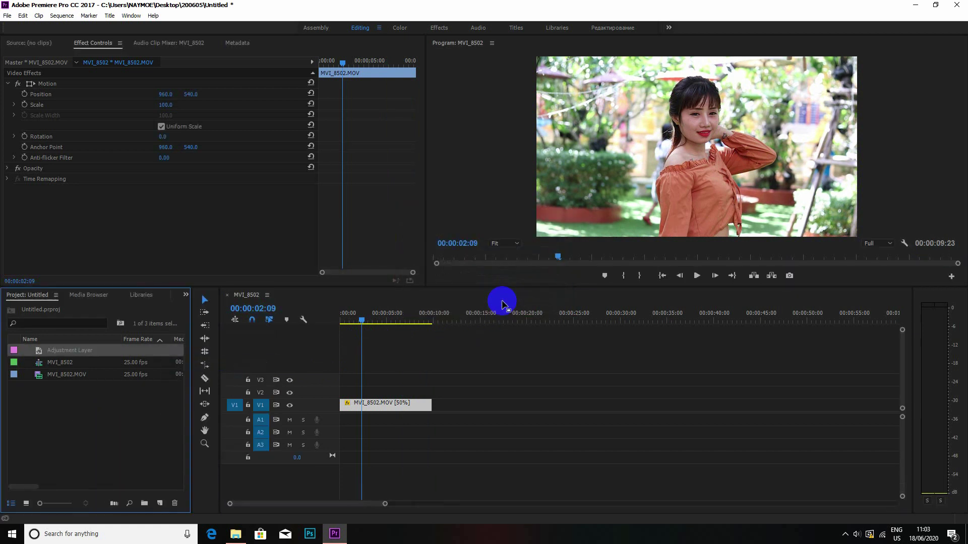
drag(90, 358, 432, 393)
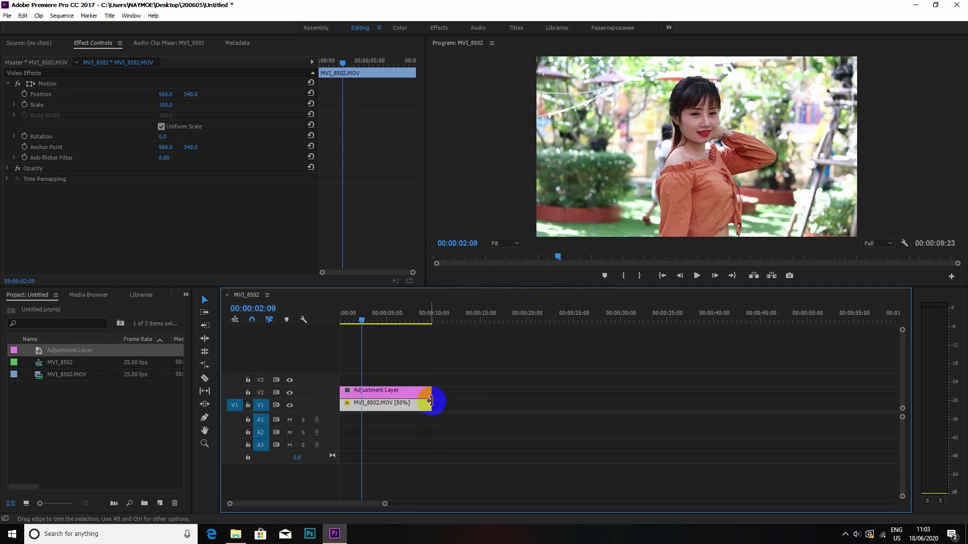
Select the adjustment layer, switch to the Color workspace and place the playhead at 00:00:01:22.
click(385, 329)
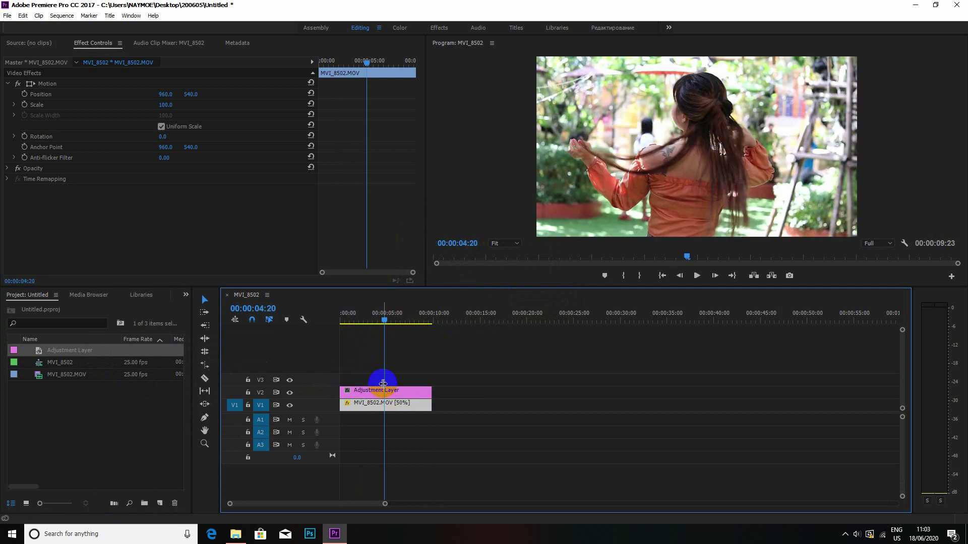
click(382, 392)
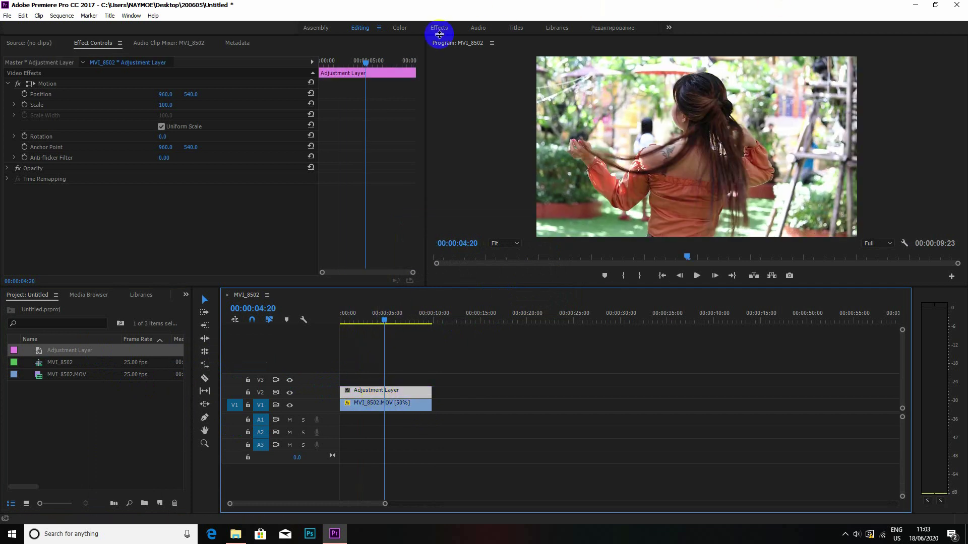
click(401, 29)
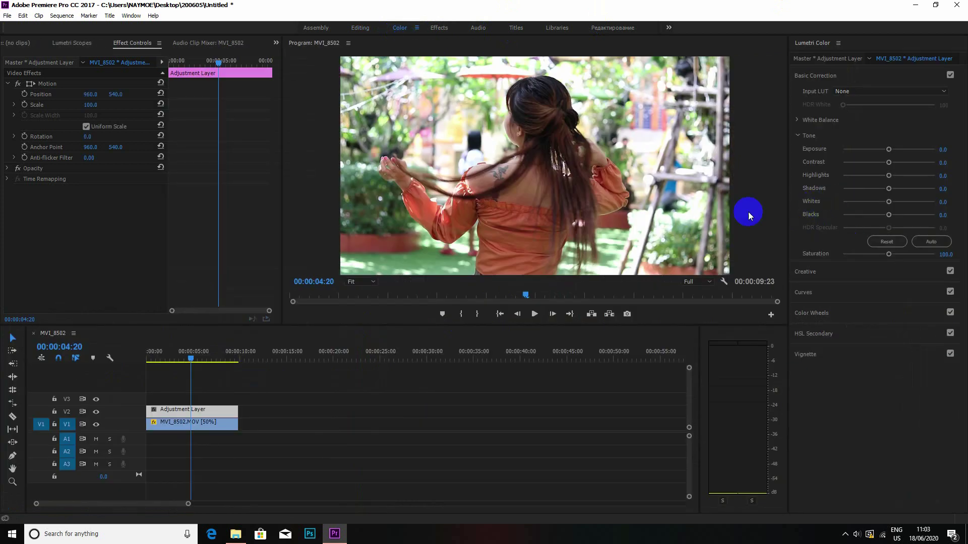
drag(191, 359, 166, 364)
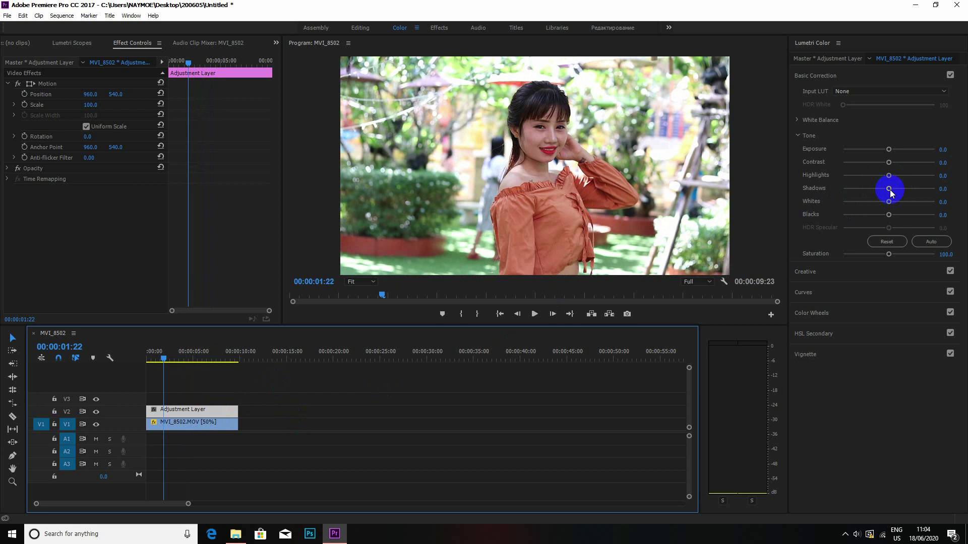
Set the adjustment layer's Shadows to 30 in the Lumetri basic correction.
drag(890, 193, 900, 193)
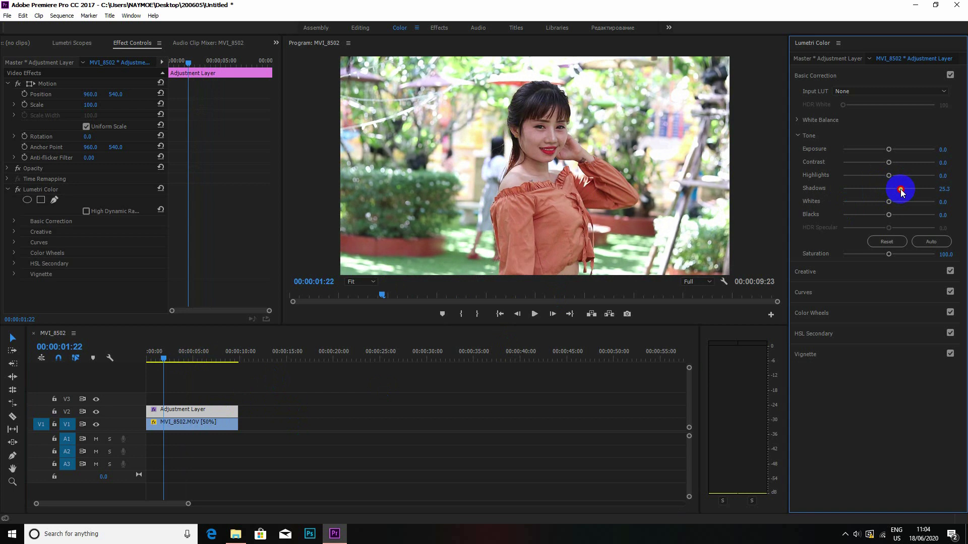
click(945, 189)
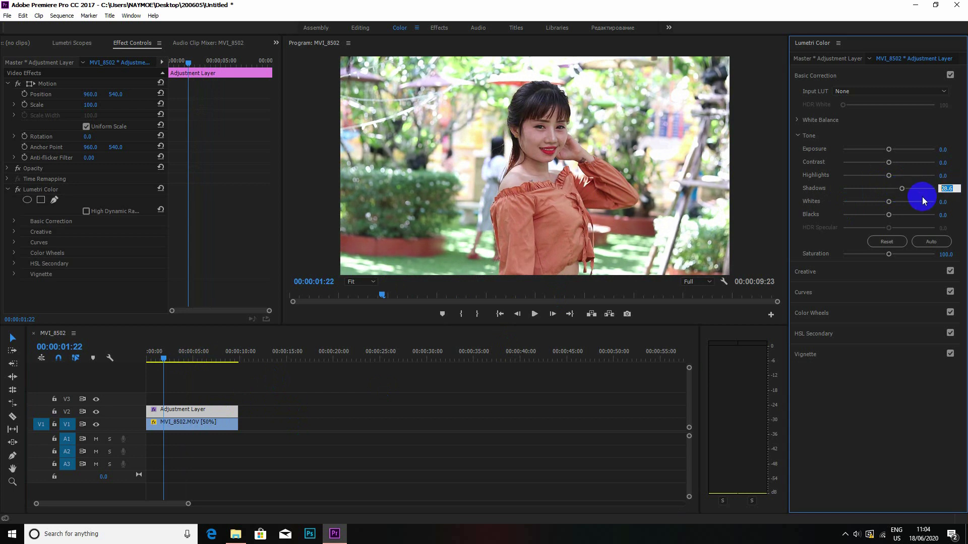
text(30)
key(Return)
Try Highlights values of about -42.9 and 40 on the adjustment layer, and settle on -23.1.
mouse_move(888, 176)
mouse_down()
mouse_move(860, 174)
mouse_move(870, 177)
mouse_up()
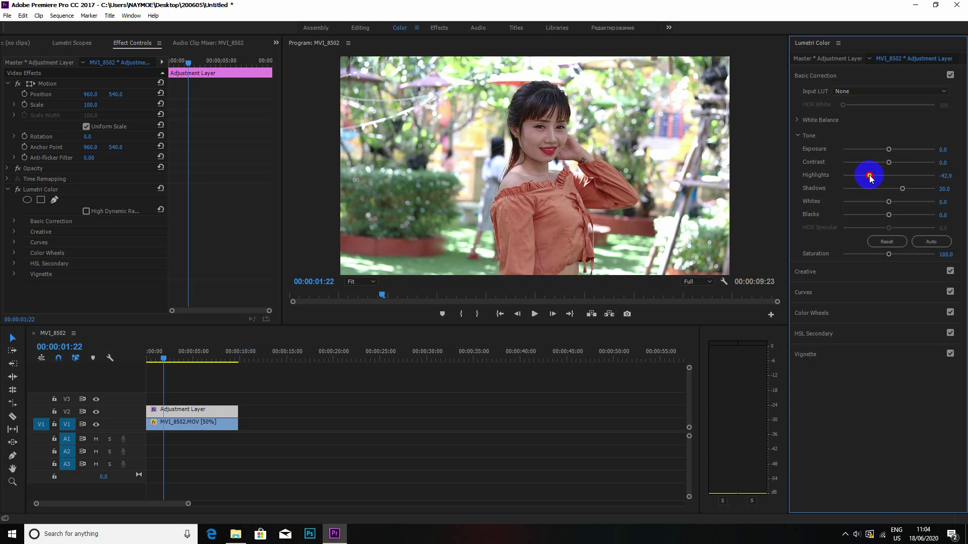
click(947, 176)
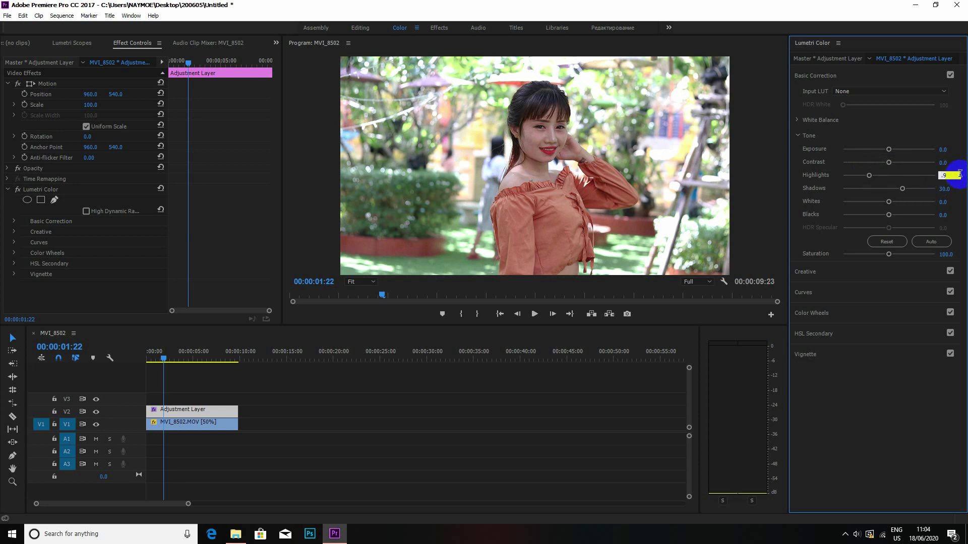
drag(960, 174, 948, 176)
text(40)
key(Return)
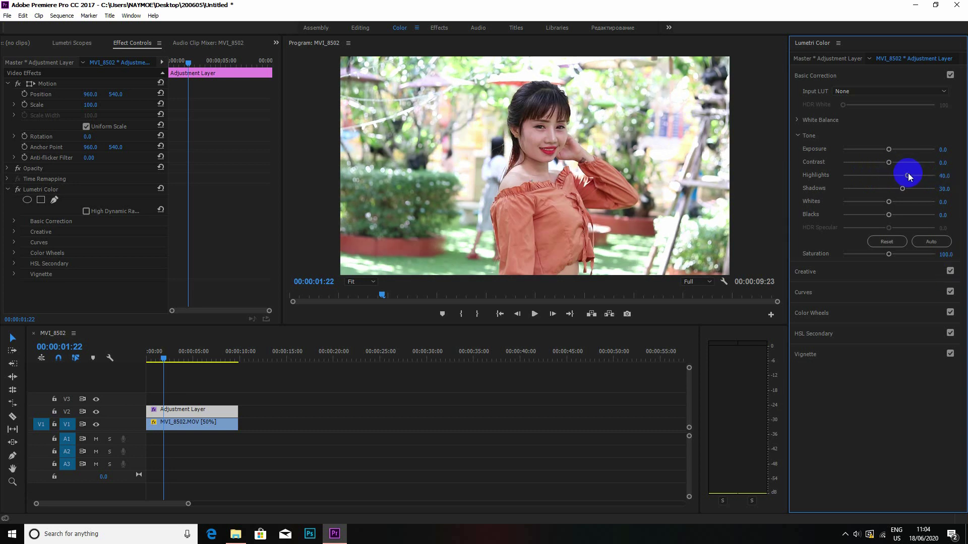
drag(907, 176, 881, 179)
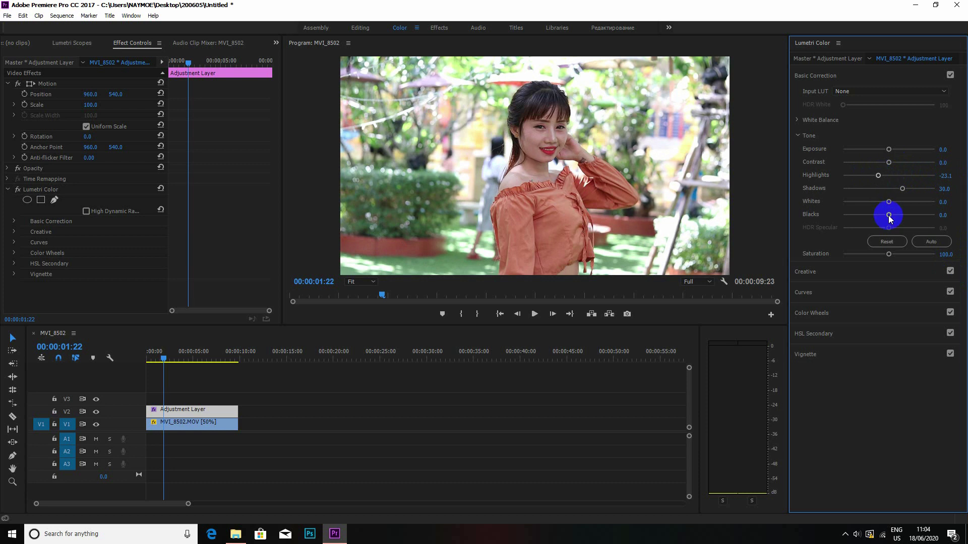
Lower the adjustment layer's Blacks to -22 and raise its Exposure to 0.2.
drag(889, 217, 879, 219)
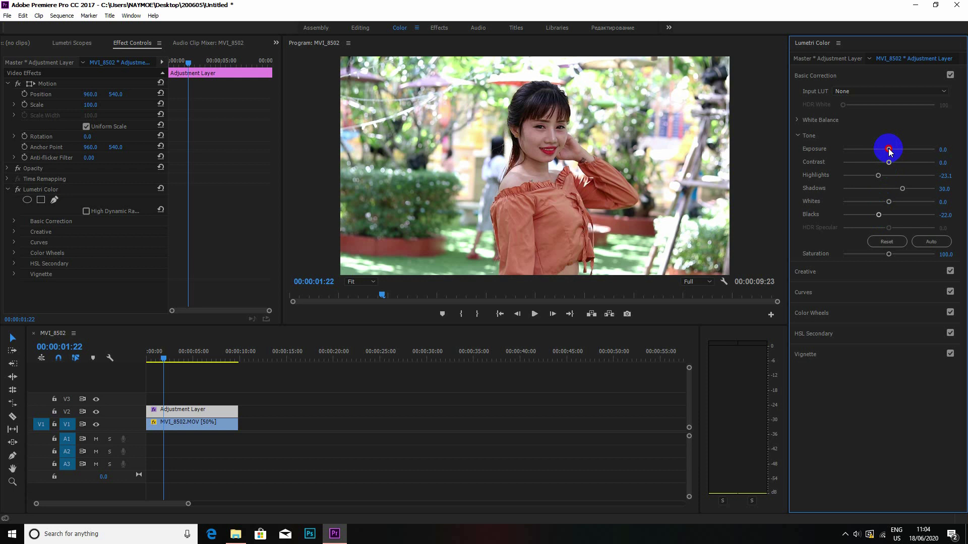
drag(889, 149, 890, 149)
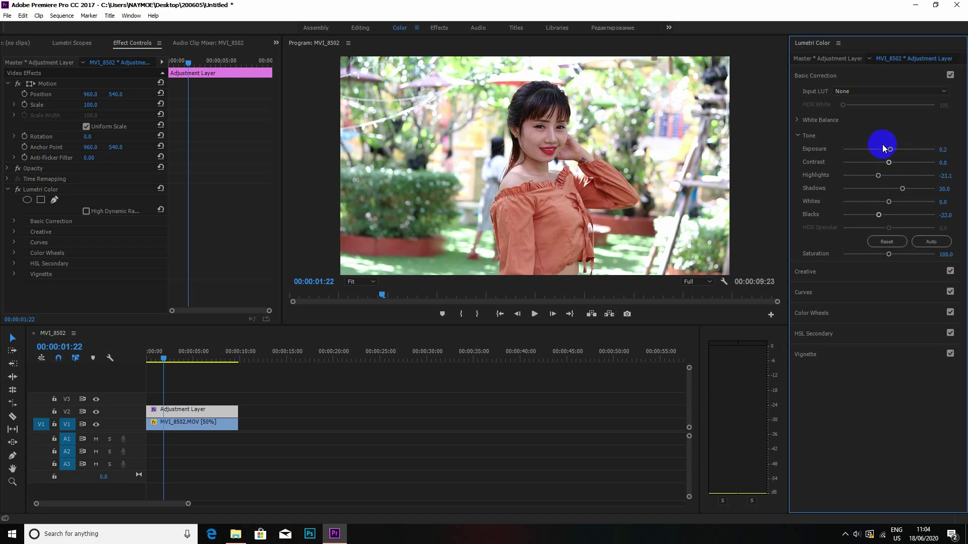
Toggle the visibility of the V2 track repeatedly to compare the clip before and after the tone correction.
click(97, 413)
click(98, 413)
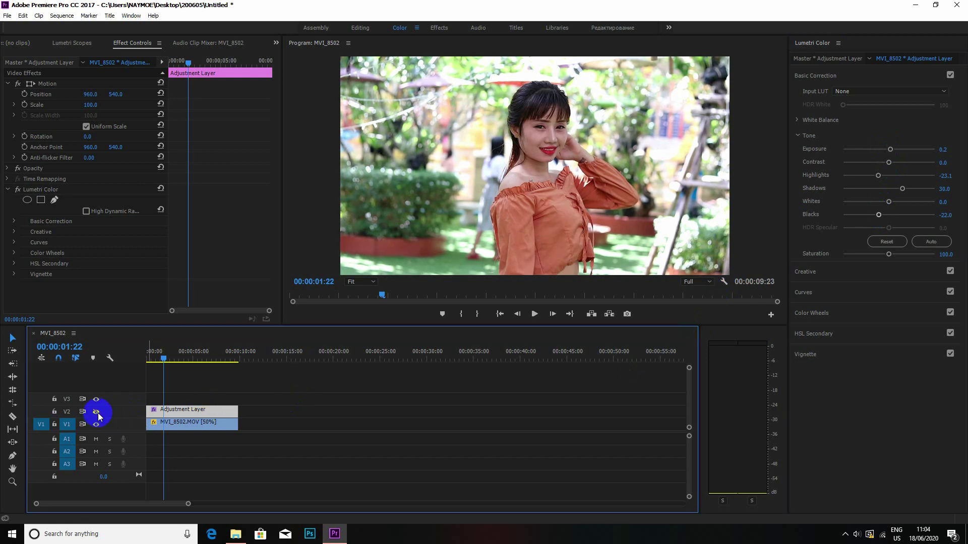
click(97, 413)
click(97, 413)
click(98, 413)
click(97, 413)
click(97, 413)
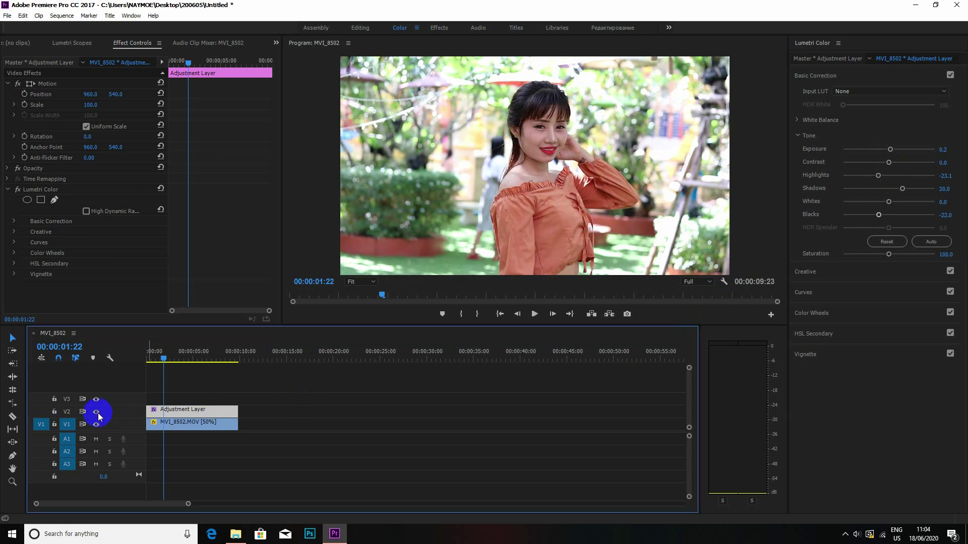
click(97, 413)
click(97, 412)
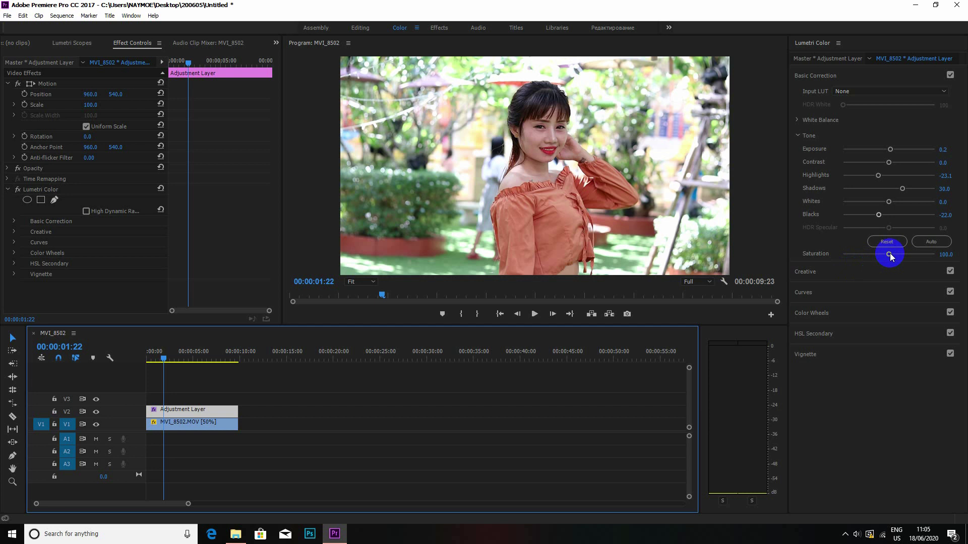
Set the adjustment layer's Saturation to 95.6 and collapse the Tone settings.
mouse_move(890, 256)
mouse_down()
mouse_move(875, 259)
mouse_move(892, 264)
mouse_up()
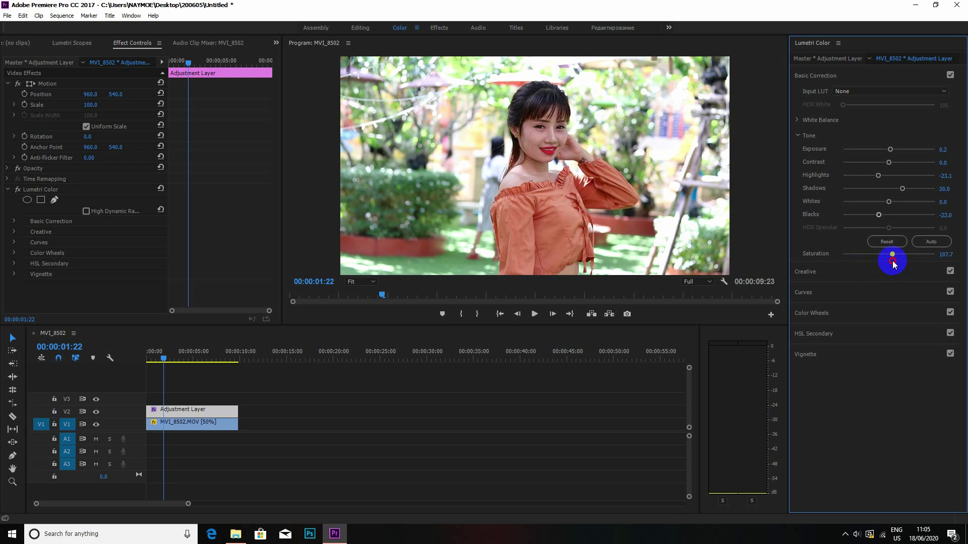
drag(892, 266, 888, 266)
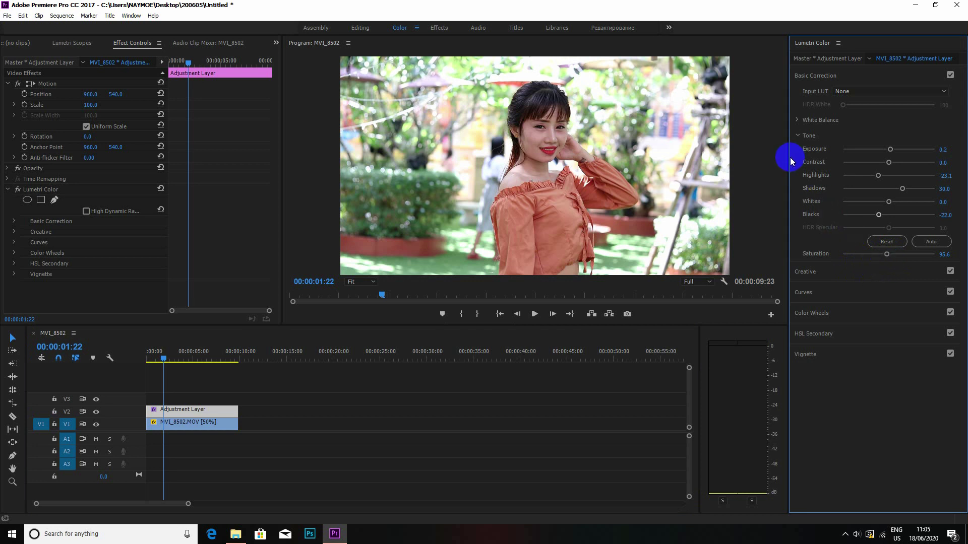
click(798, 139)
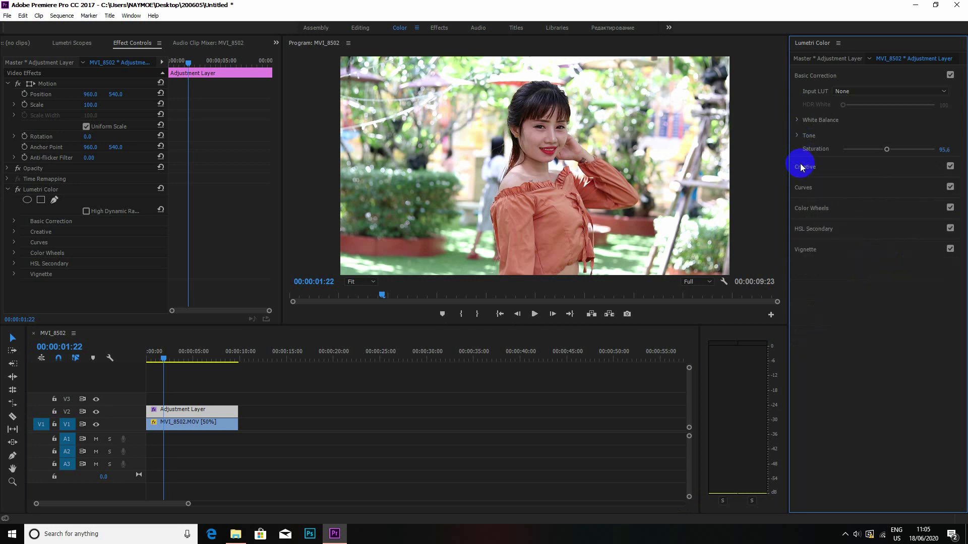
At 00:00:03:17, add green control points to the Hue Saturation Curve and pull the middle one outward to boost green saturation.
click(801, 191)
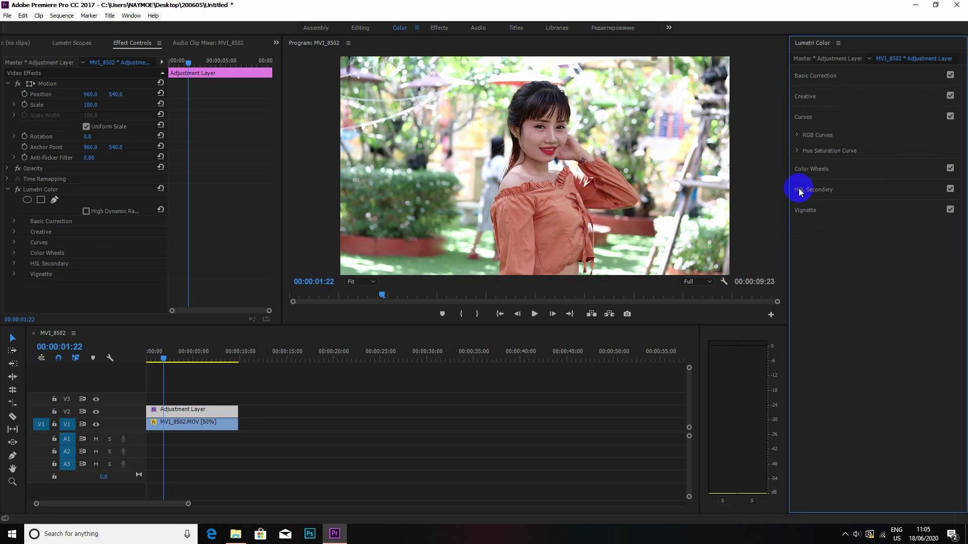
click(797, 152)
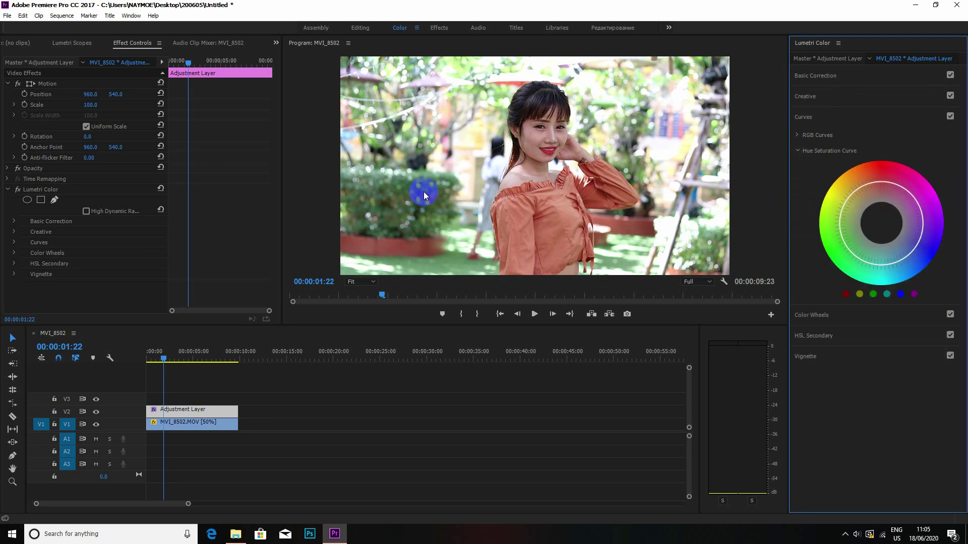
drag(164, 358, 182, 380)
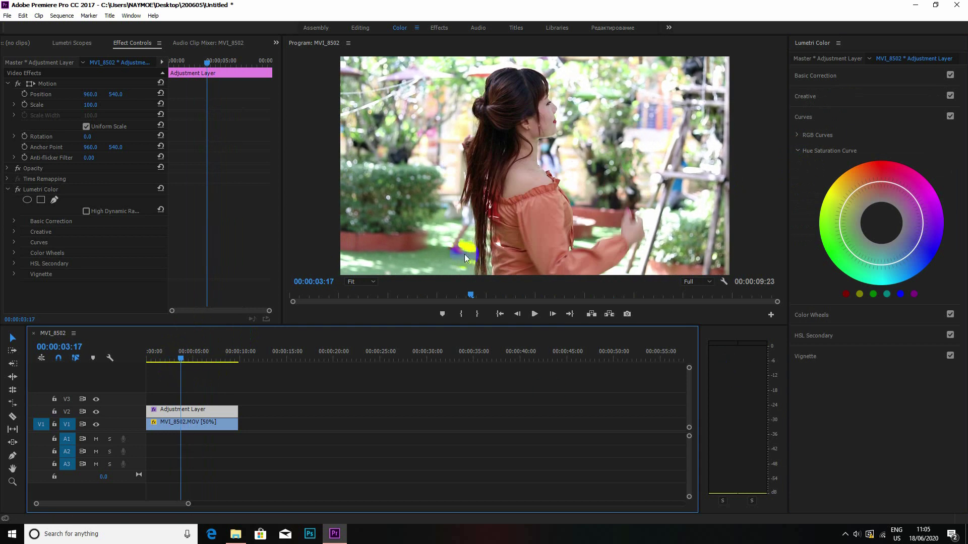
click(873, 294)
click(843, 249)
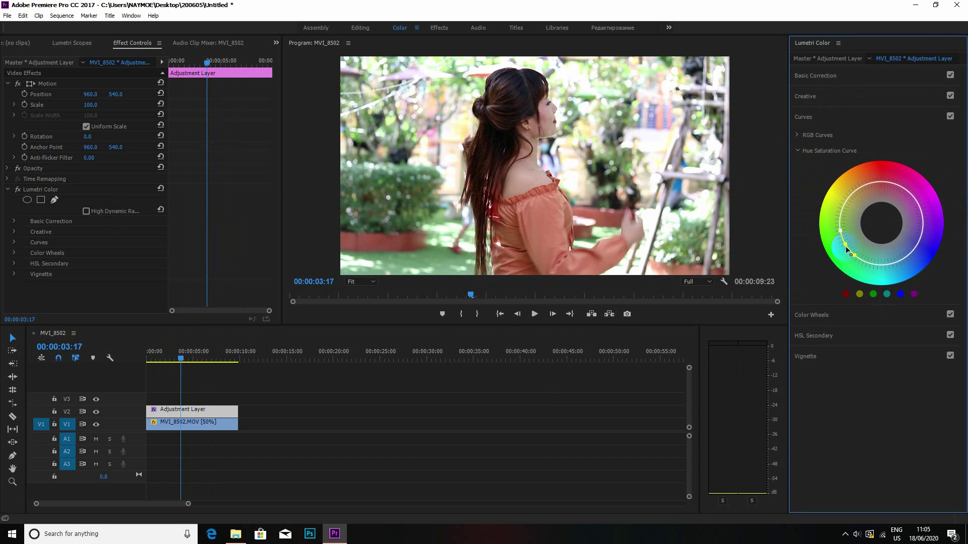
mouse_move(845, 247)
mouse_down()
mouse_move(824, 263)
mouse_move(828, 254)
mouse_up()
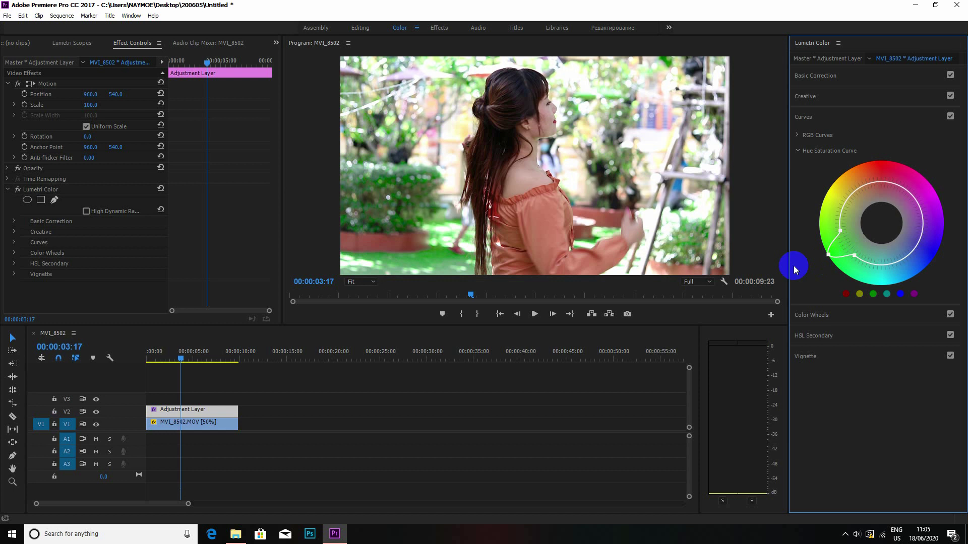
Return to the start of the sequence and toggle V2 visibility repeatedly to compare the greens with and without the correction.
drag(177, 361, 147, 380)
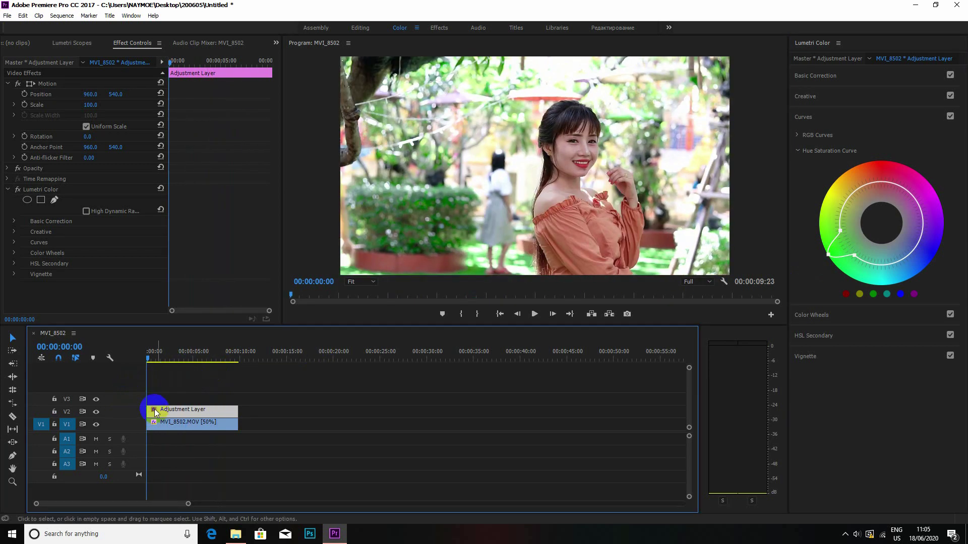
click(96, 412)
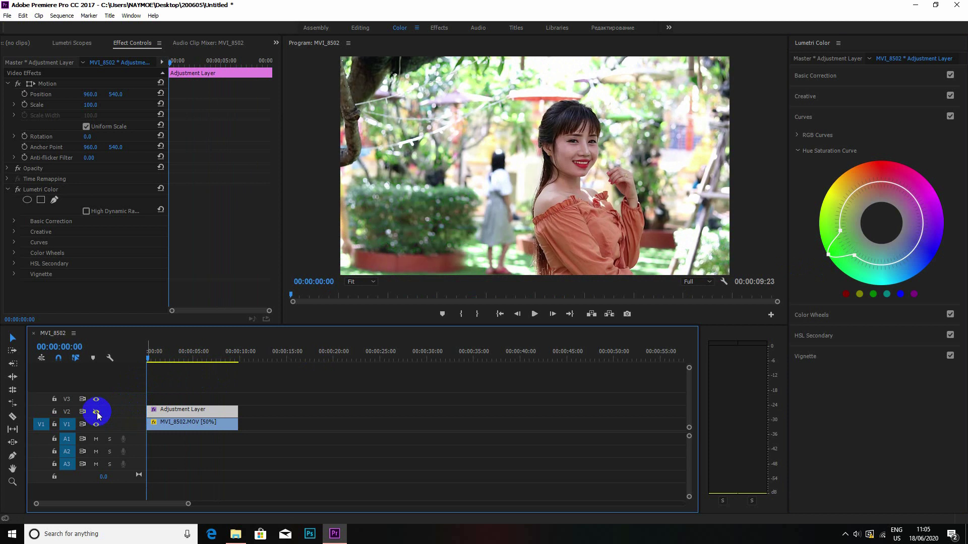
click(97, 413)
click(96, 412)
click(97, 413)
click(97, 412)
click(96, 413)
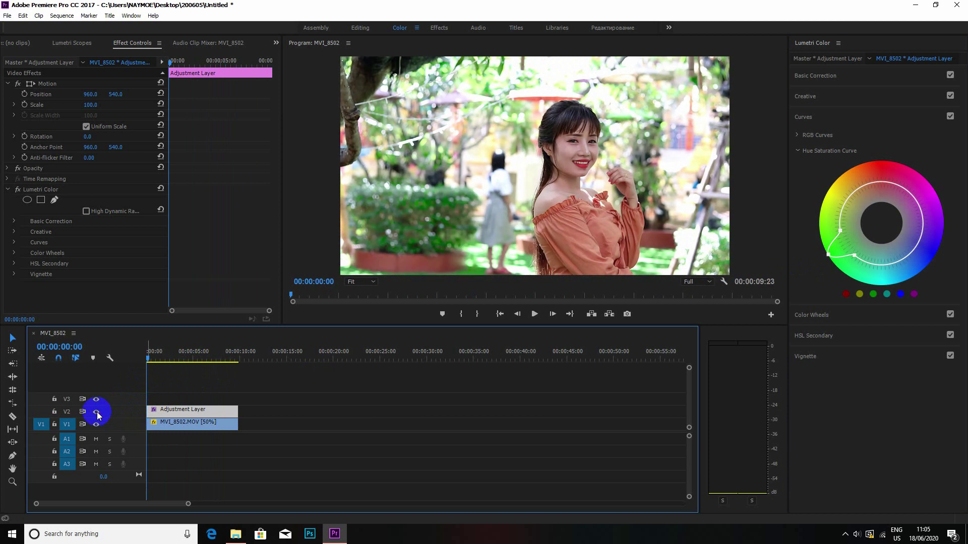
click(96, 413)
click(96, 412)
click(96, 413)
click(96, 412)
Scrub the graded clip to 00:00:05:10 to review it and collapse the Hue Saturation Curve.
click(148, 359)
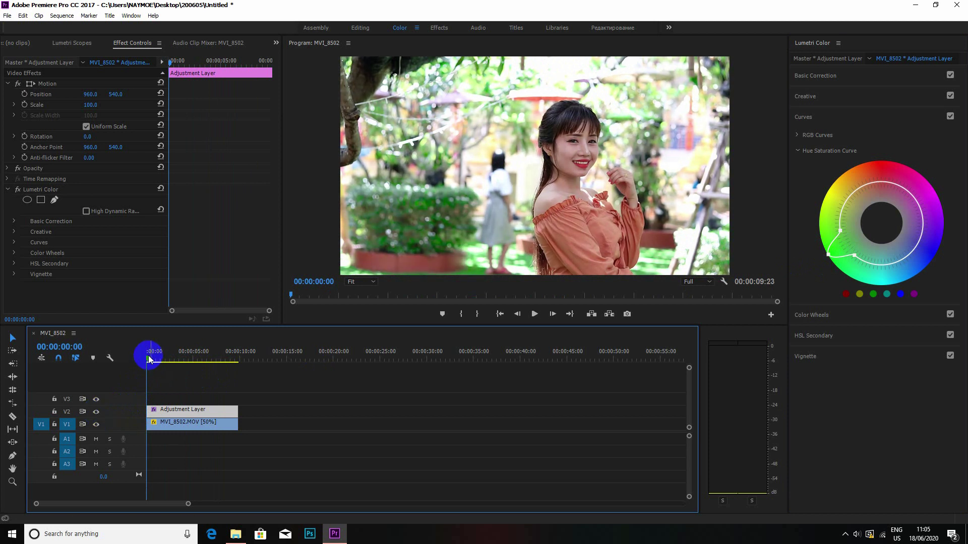
drag(149, 359, 197, 359)
click(798, 151)
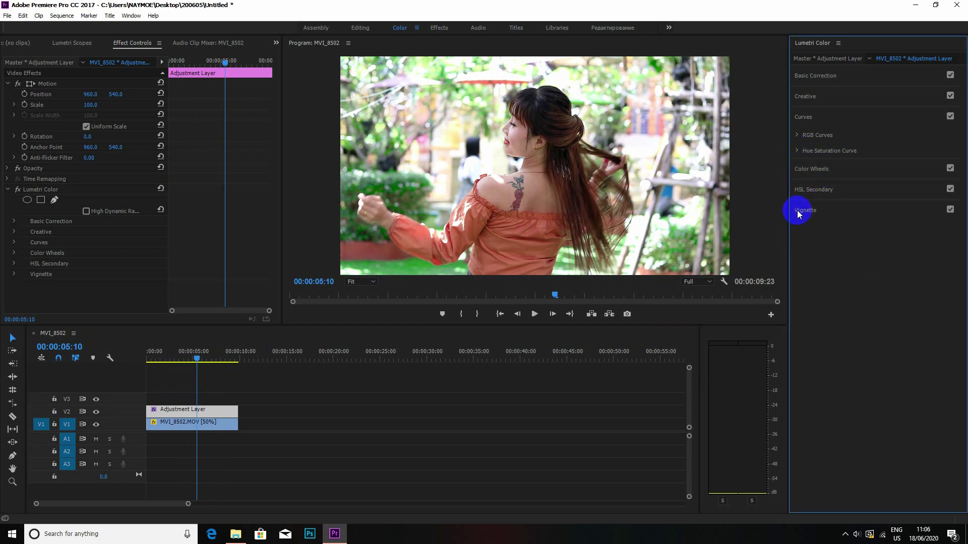
Set the adjustment layer's Lumetri Vignette Amount to -1.0.
click(802, 210)
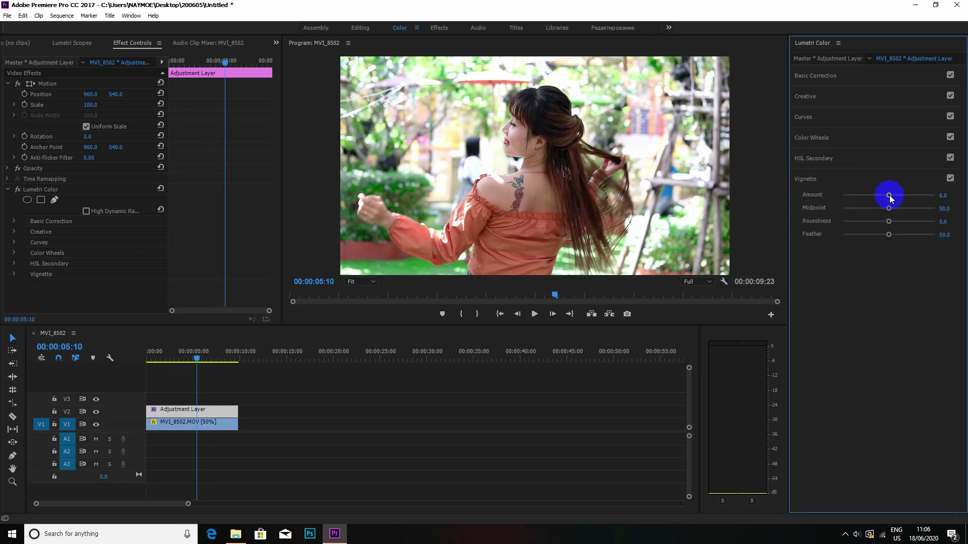
drag(885, 195, 872, 199)
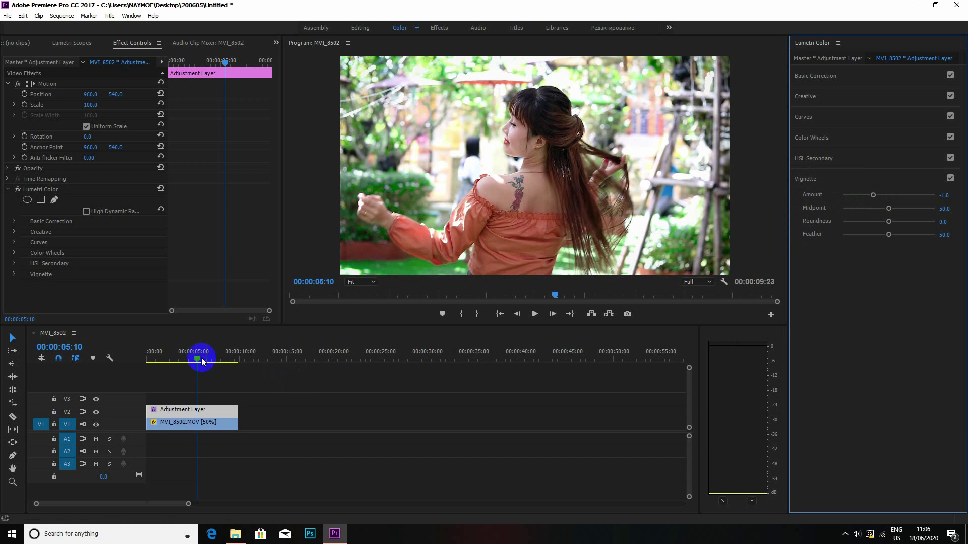
Play the graded clip from near its start, then scrub on to 00:00:07:23 to review the vignette.
drag(199, 358, 145, 367)
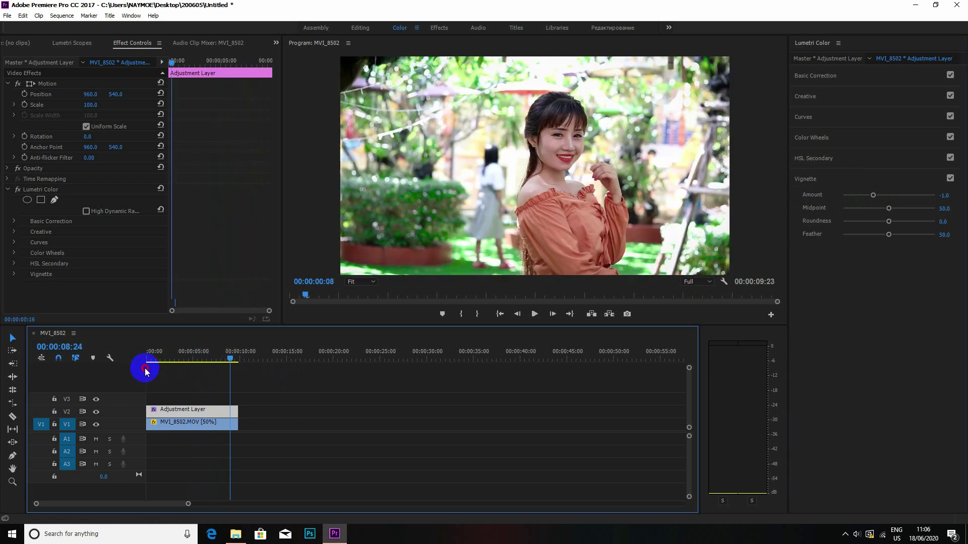
click(535, 314)
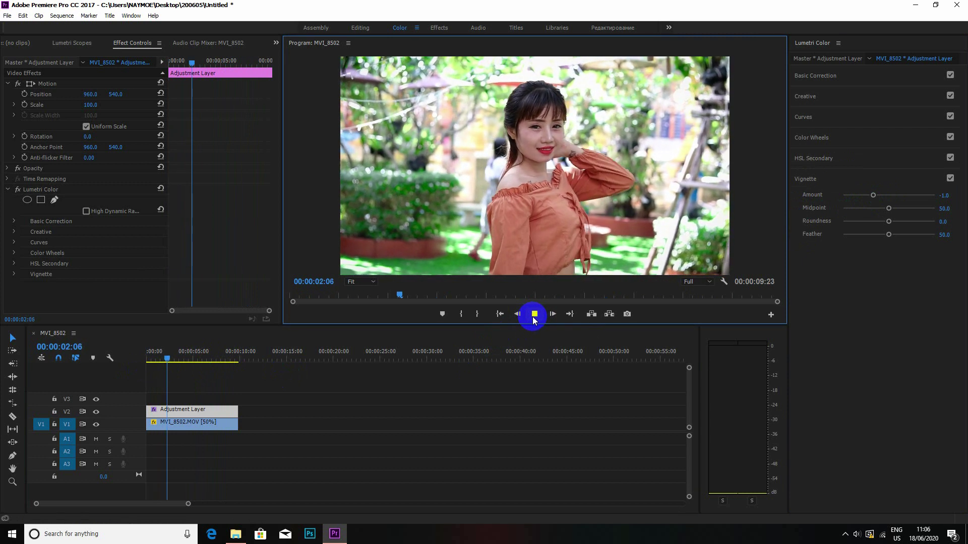
click(534, 313)
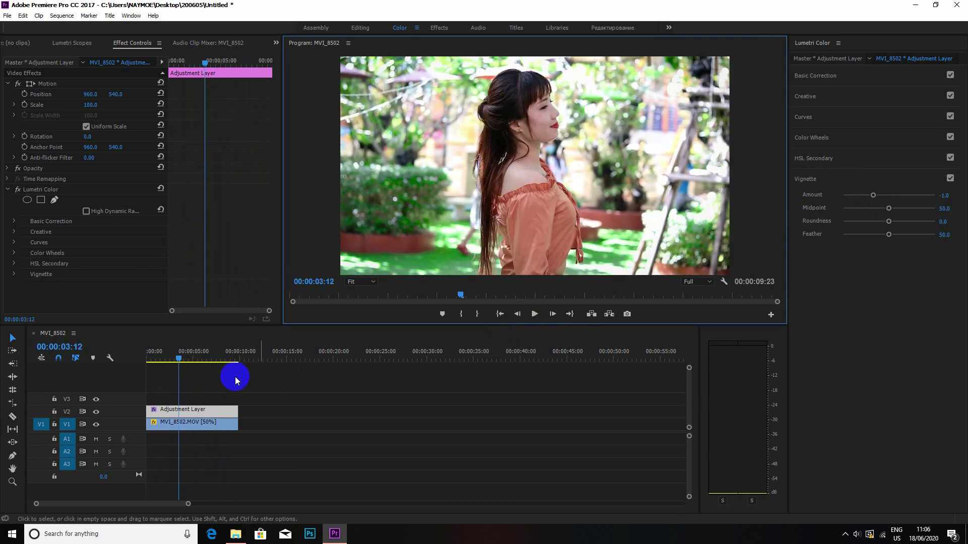
click(182, 357)
drag(182, 357, 215, 365)
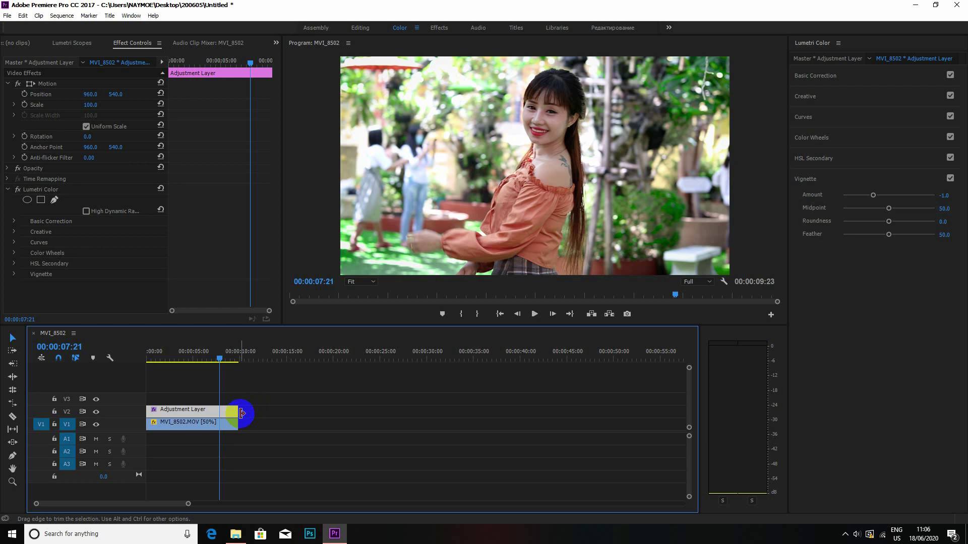
mouse_move(223, 356)
mouse_down()
mouse_move(160, 392)
mouse_move(162, 361)
mouse_move(221, 368)
mouse_up()
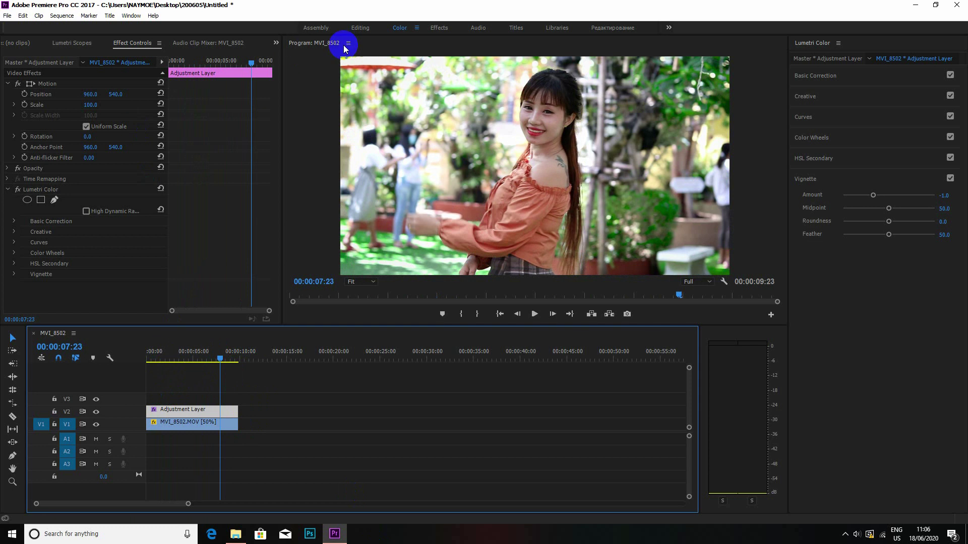
Switch to the Editing workspace and create a second adjustment layer at 1920 × 1080, 25.00 fps, with square pixels.
click(361, 29)
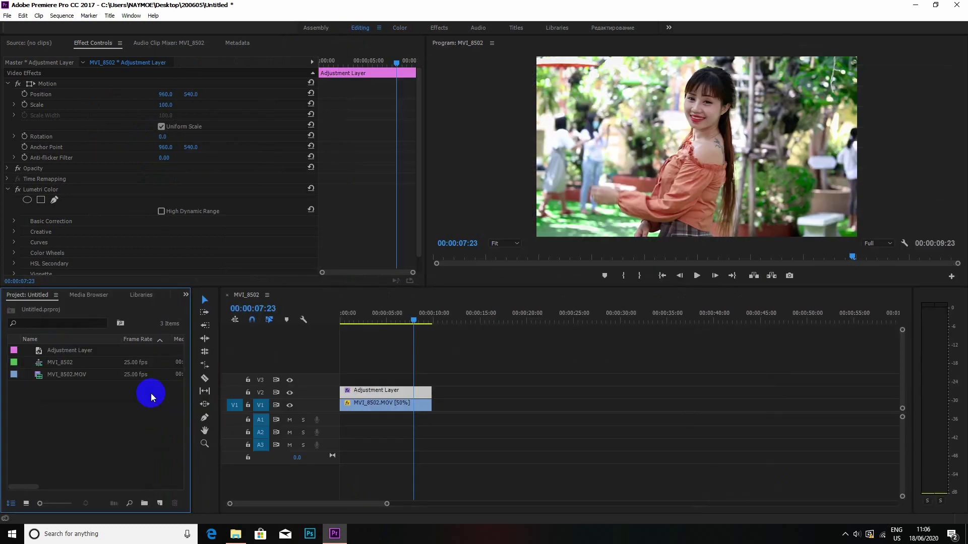
right_click(74, 427)
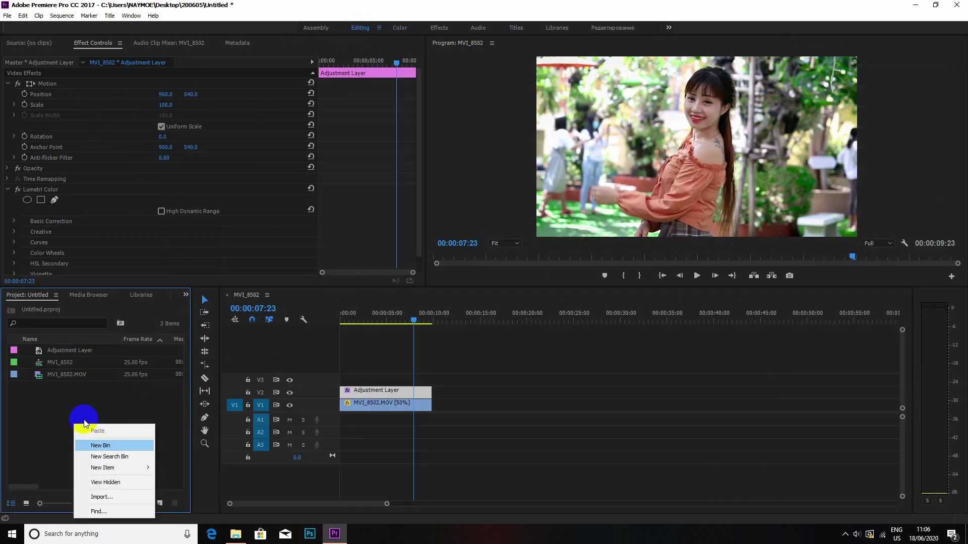
click(49, 423)
right_click(49, 422)
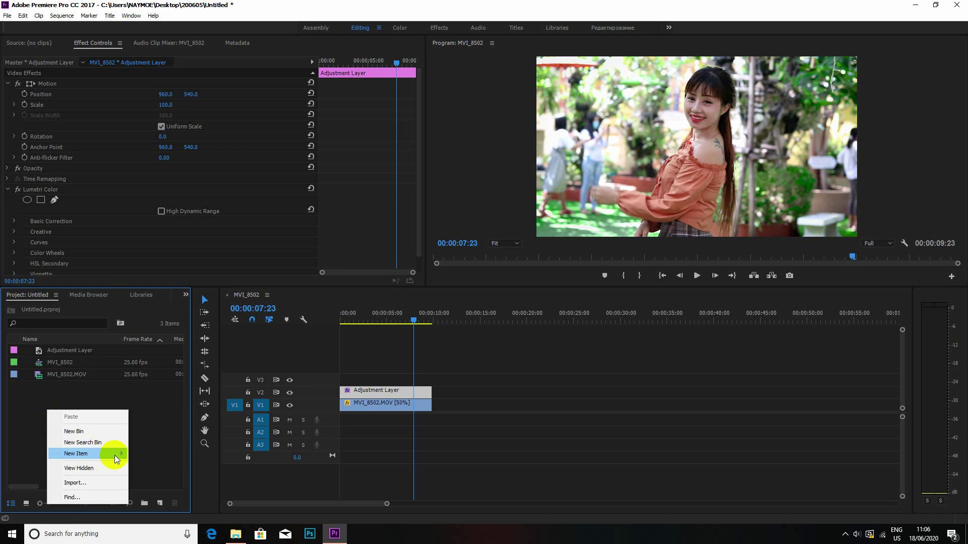
mouse_move(108, 454)
click(166, 365)
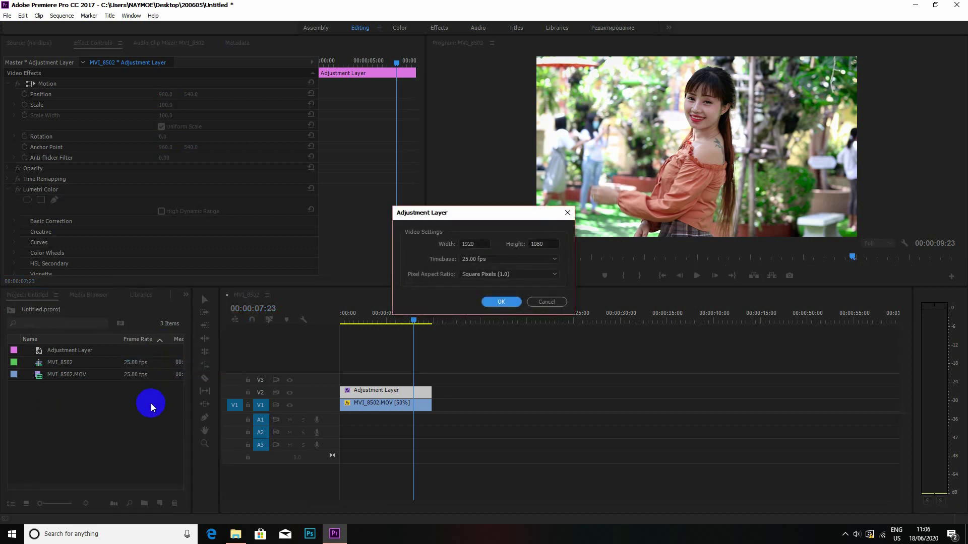
click(501, 301)
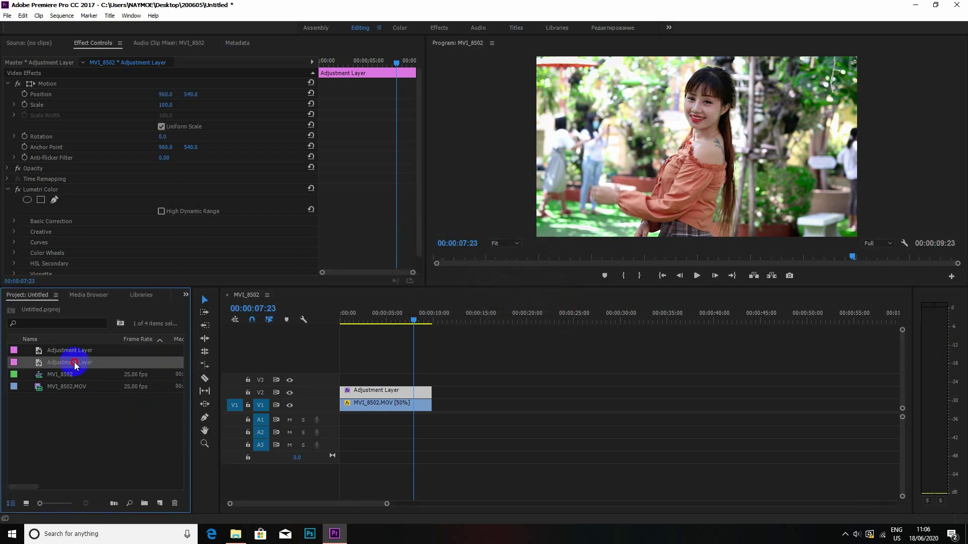
Place the new adjustment layer on V3 over the full length of the clip and select it.
drag(75, 365, 431, 379)
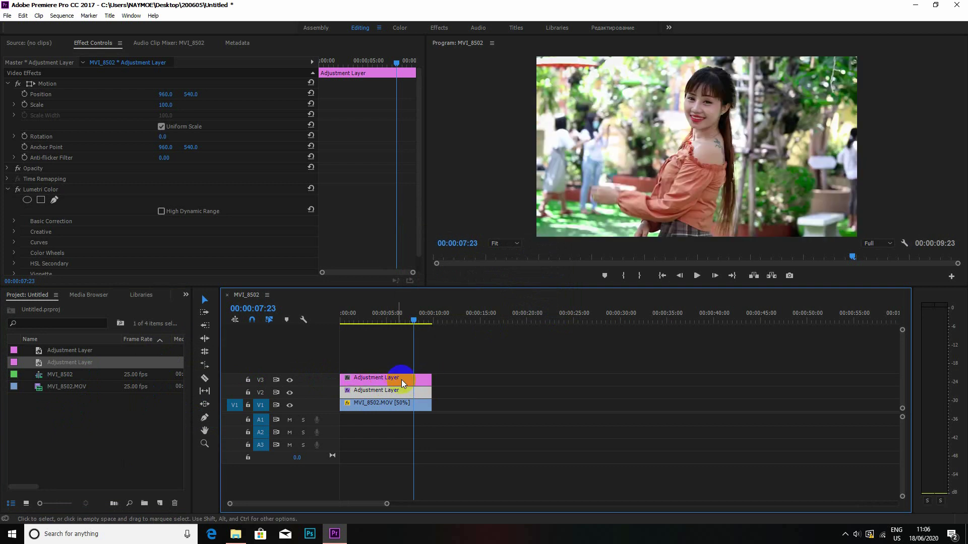
drag(399, 330, 391, 328)
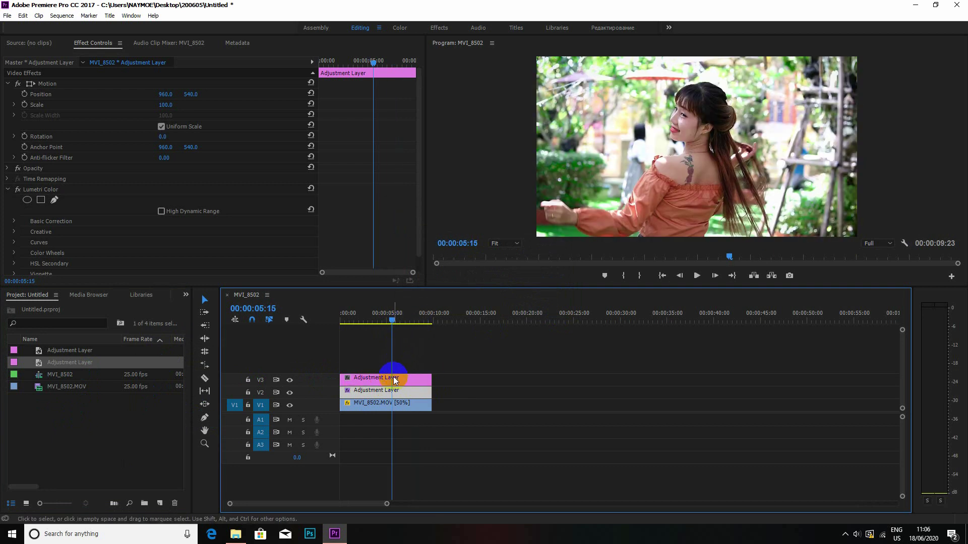
click(392, 390)
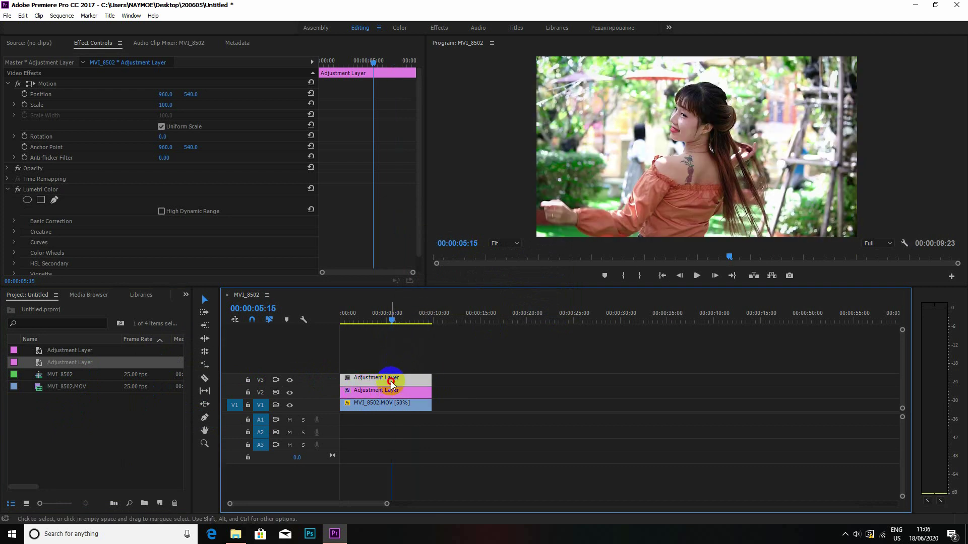
Switch to the Color workspace, move the playhead to 00:00:07:06 and expand Basic Correction for the V3 adjustment layer.
click(400, 29)
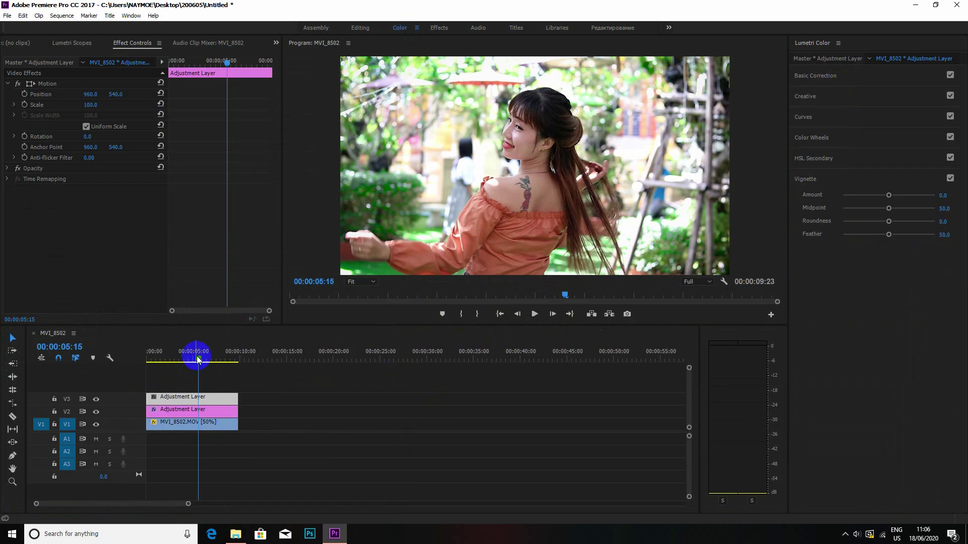
drag(198, 358, 214, 361)
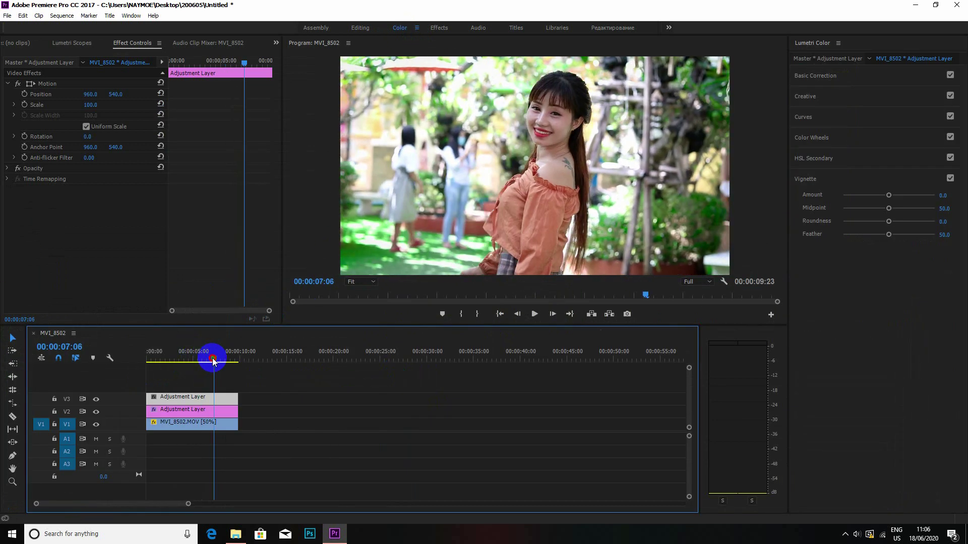
click(806, 76)
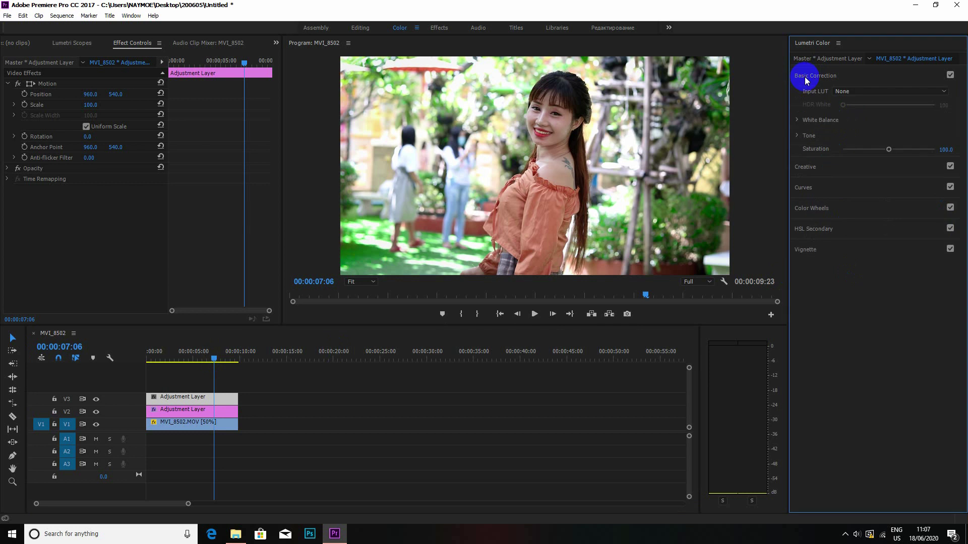
click(942, 95)
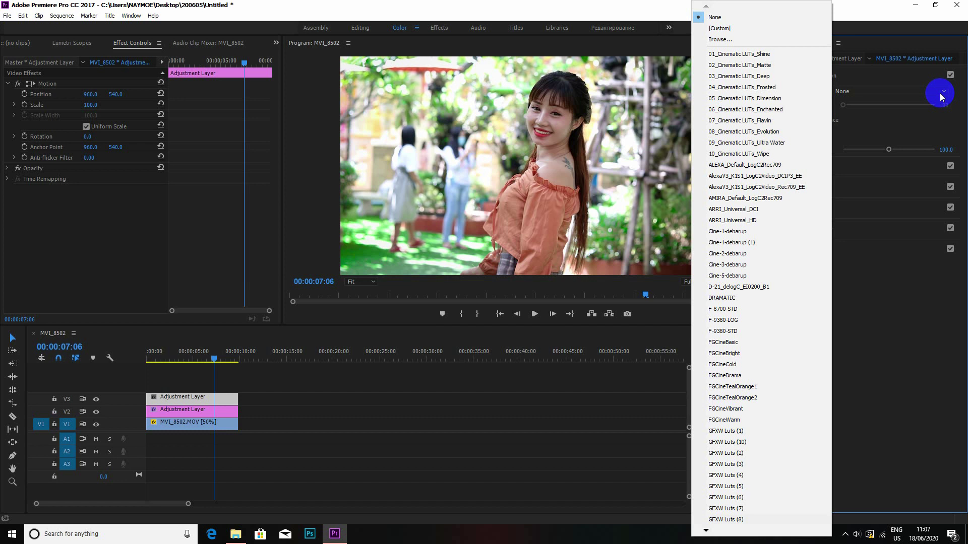
click(942, 96)
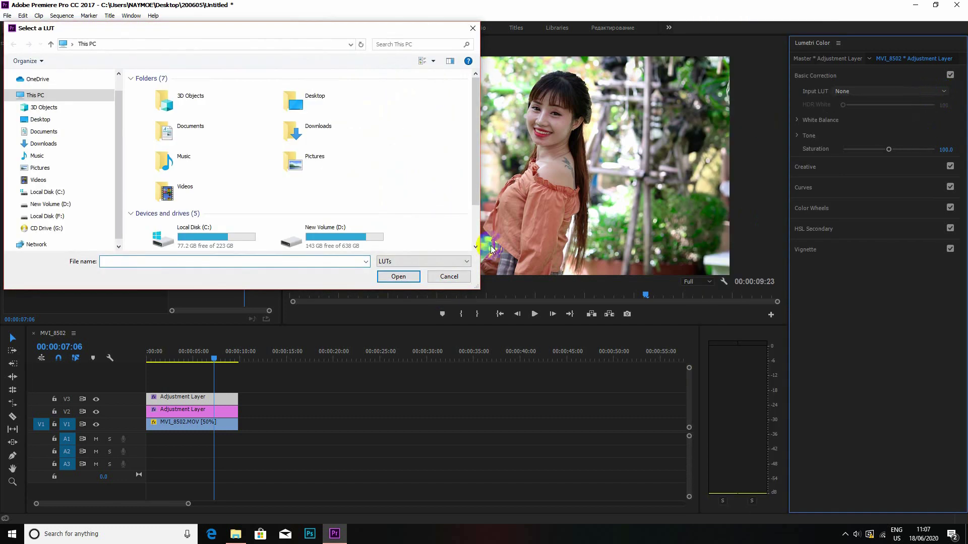
click(448, 277)
Try the Input LUT presets on the V3 adjustment layer, starting from 01_Cinematic LUTs_Shine, and choose Cine-1-debarup (1).
click(917, 92)
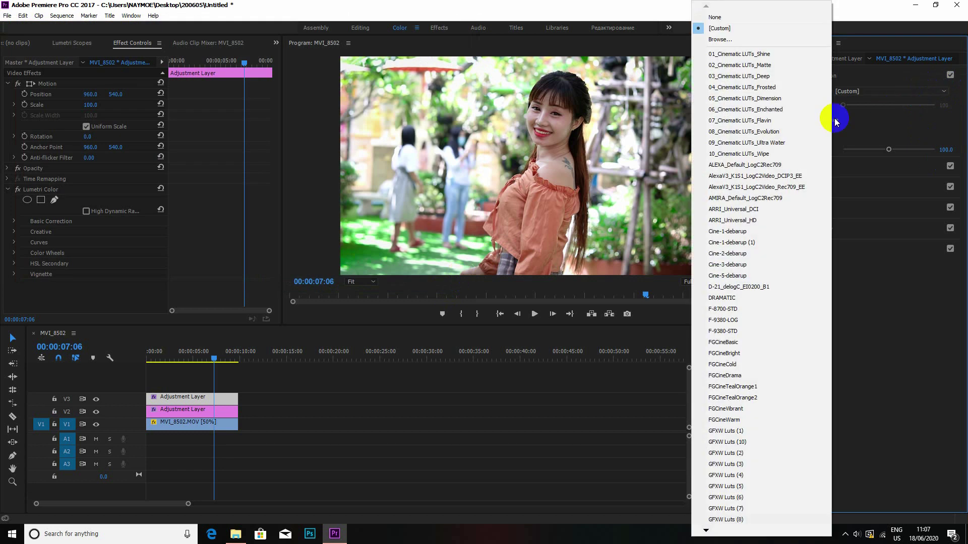
click(745, 54)
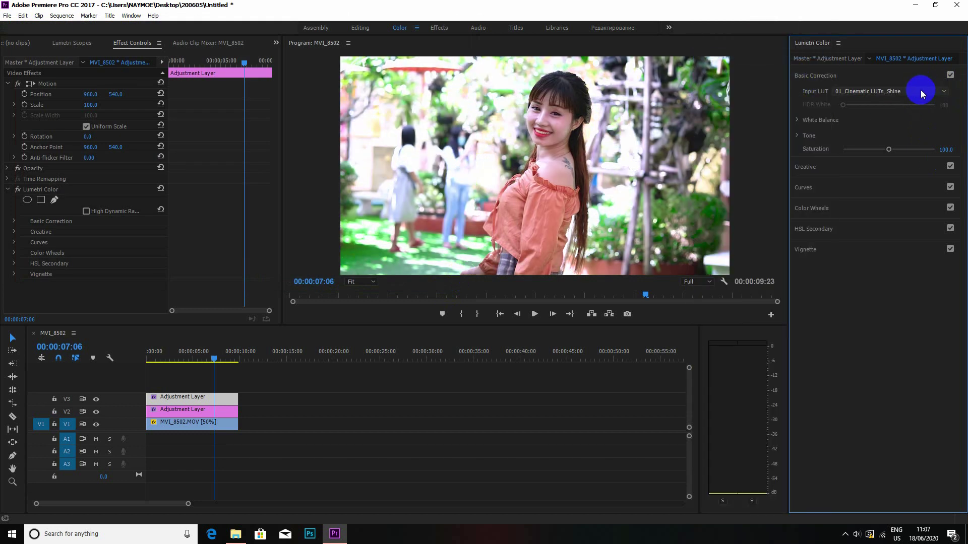
scroll(921, 90, down, 2)
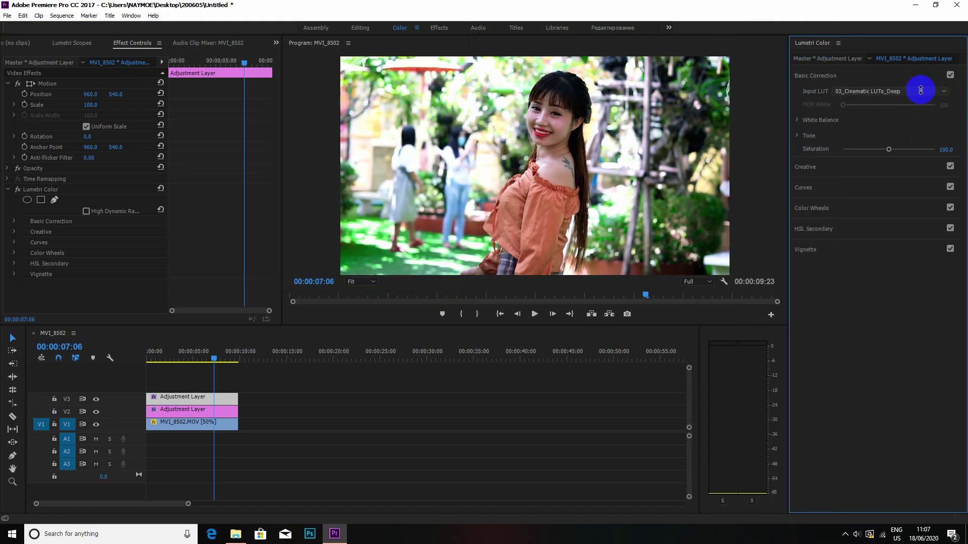
scroll(920, 90, down, 1)
scroll(920, 90, down, 3)
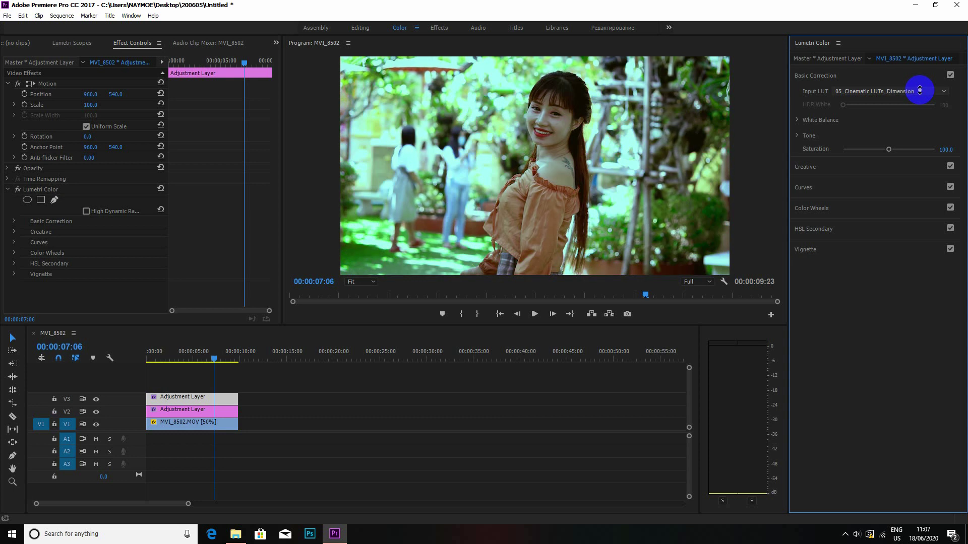
scroll(920, 90, down, 2)
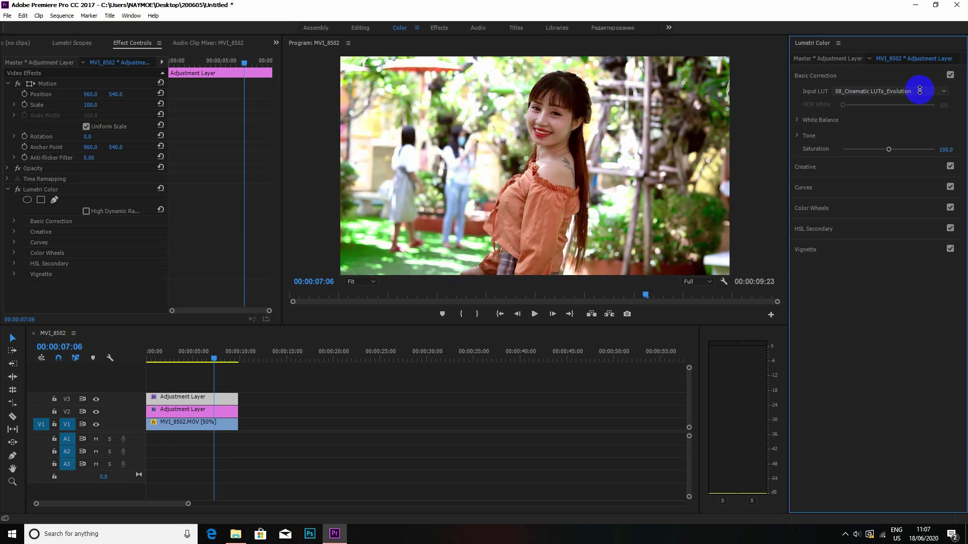
scroll(919, 90, down, 2)
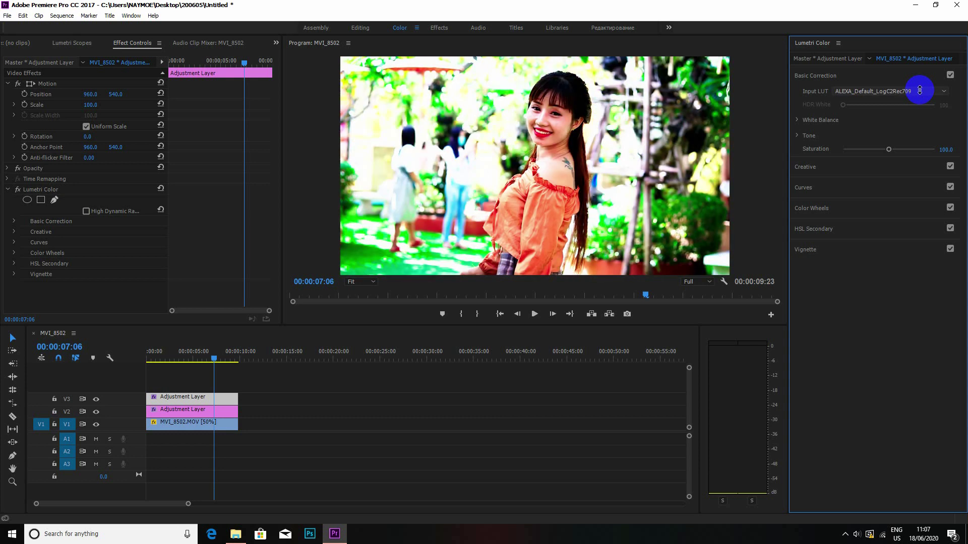
scroll(920, 89, down, 1)
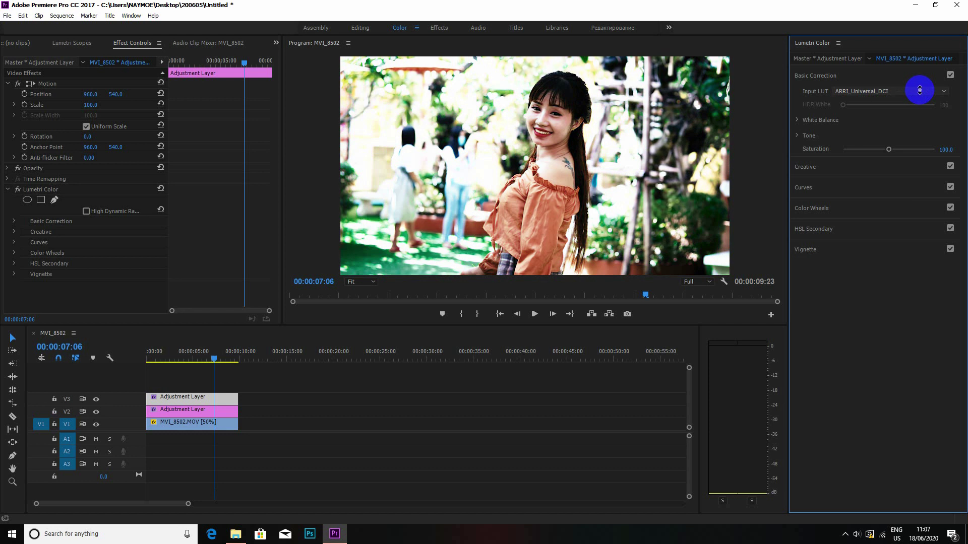
scroll(920, 89, down, 1)
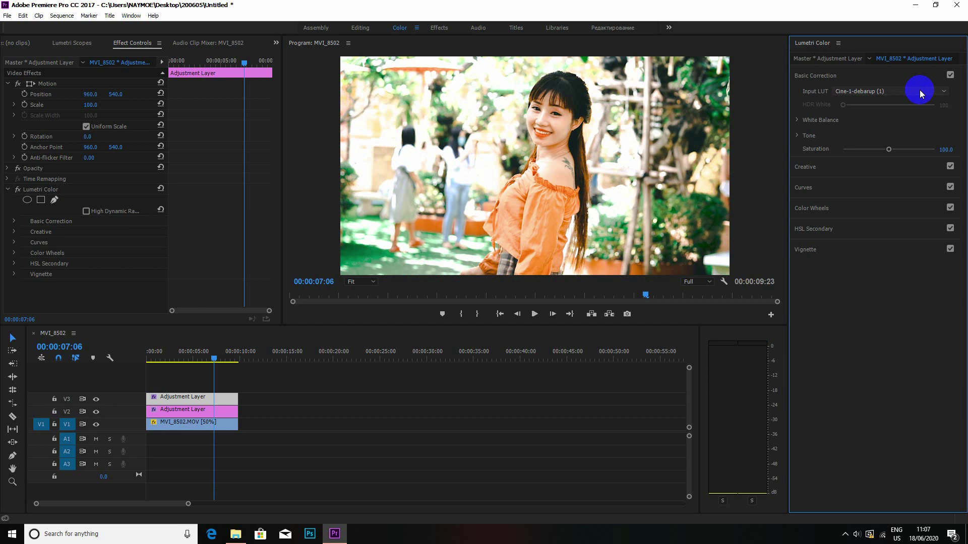
Toggle V3 visibility off and on to compare the image with and without the LUT.
click(97, 399)
click(97, 399)
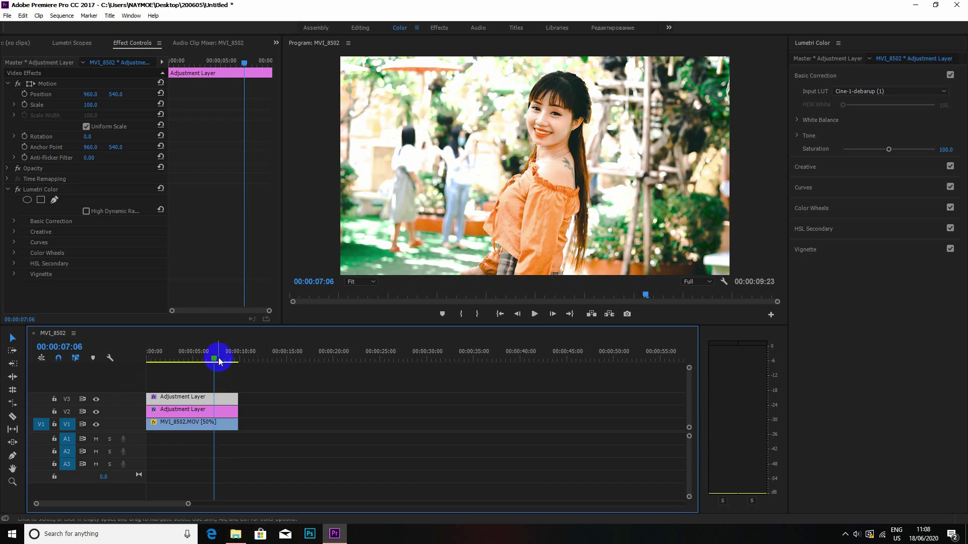
Collapse the Lumetri Color effect and set the V3 adjustment layer's Opacity to 50% at 00:00:00:01.
click(8, 190)
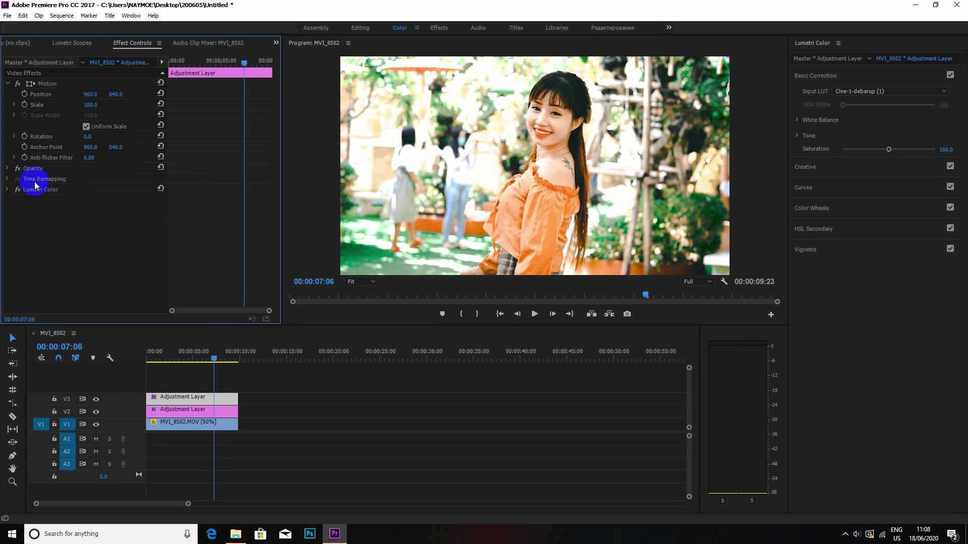
click(220, 401)
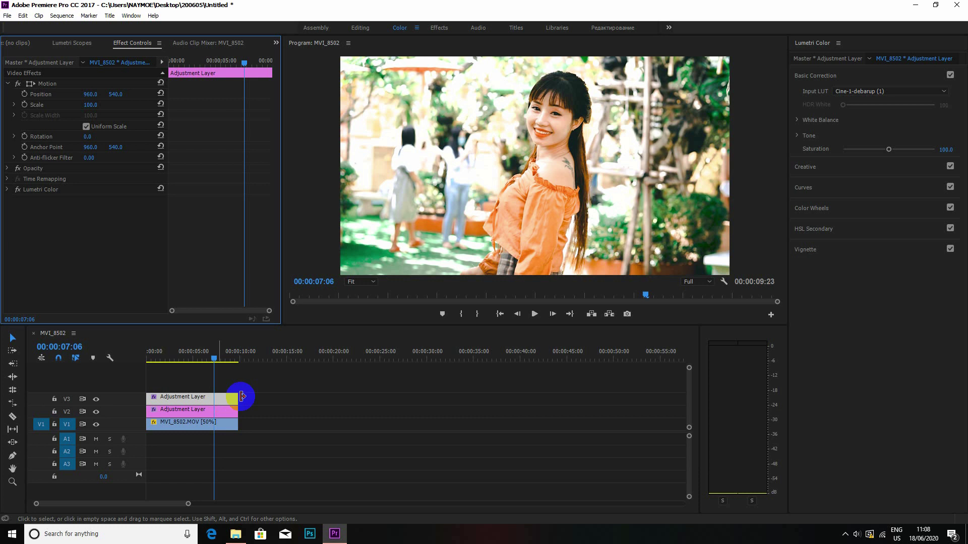
drag(216, 356, 148, 366)
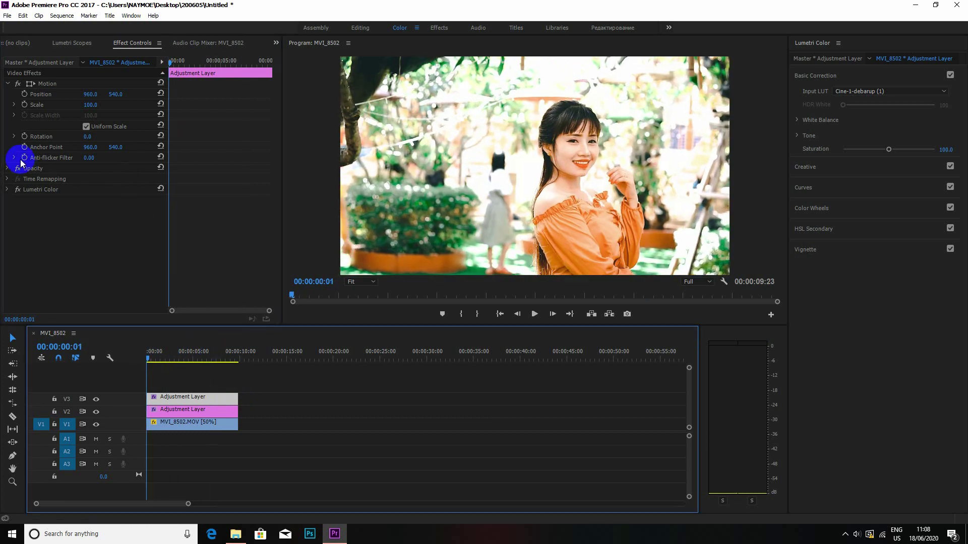
click(7, 172)
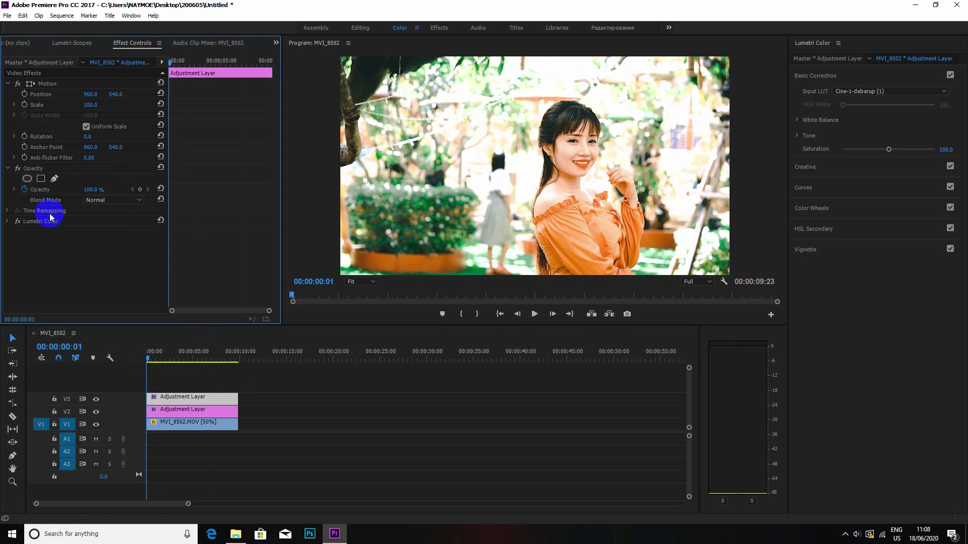
click(92, 191)
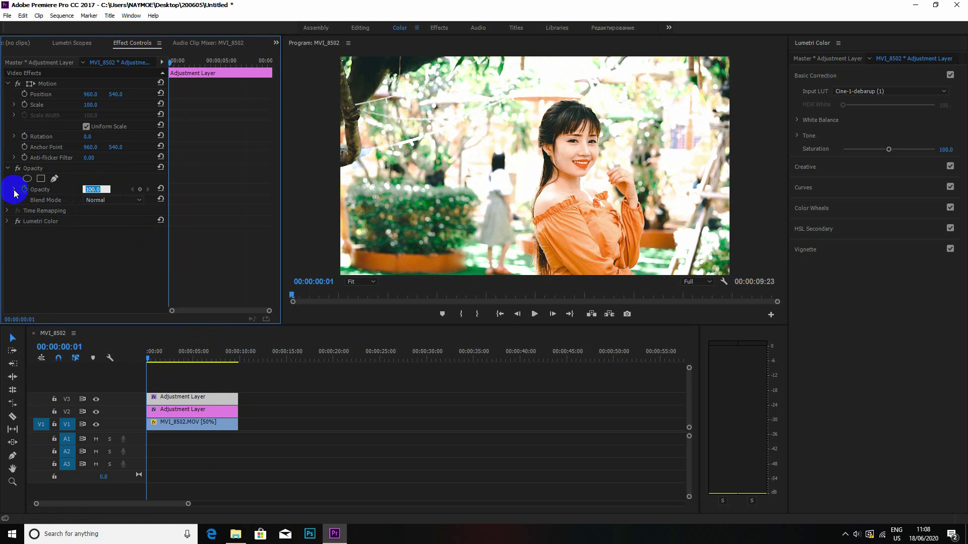
text(50)
key(Return)
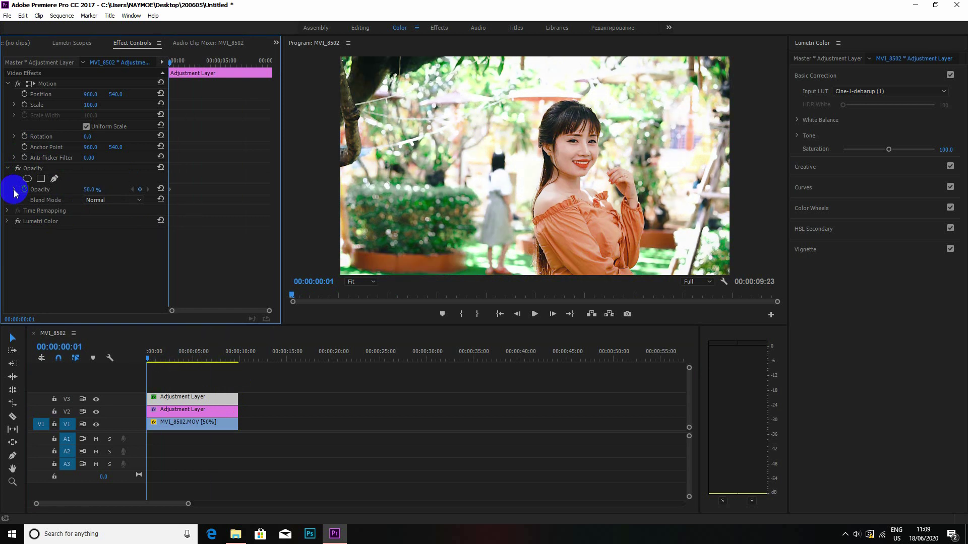
Play the graded MVI_8502 sequence from 00:00:00:00 with both adjustment layers visible to review the result.
drag(148, 361, 133, 390)
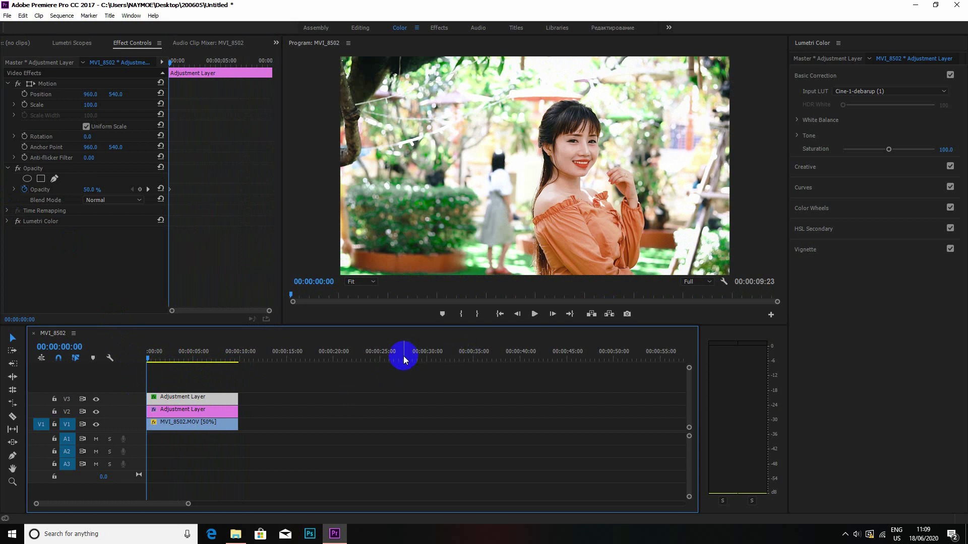
click(175, 396)
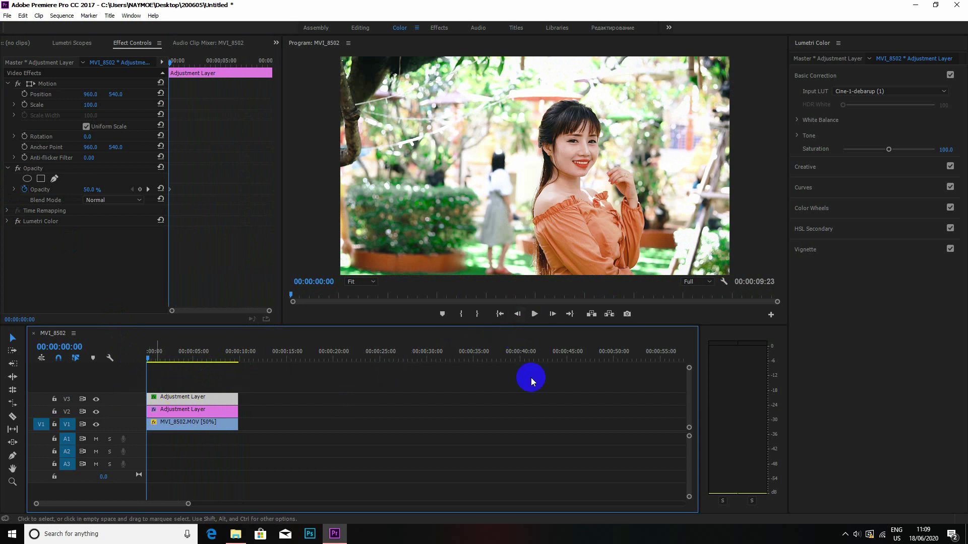
click(535, 314)
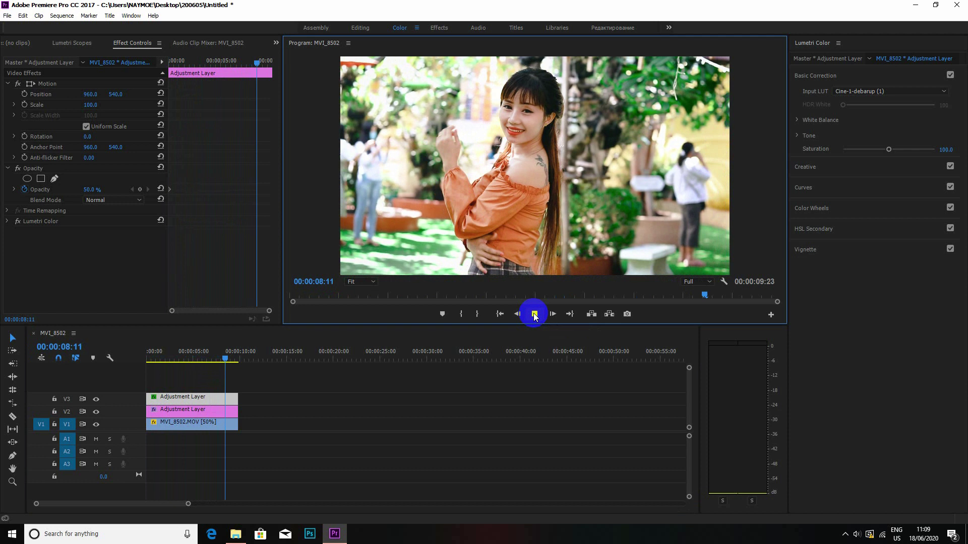
click(535, 315)
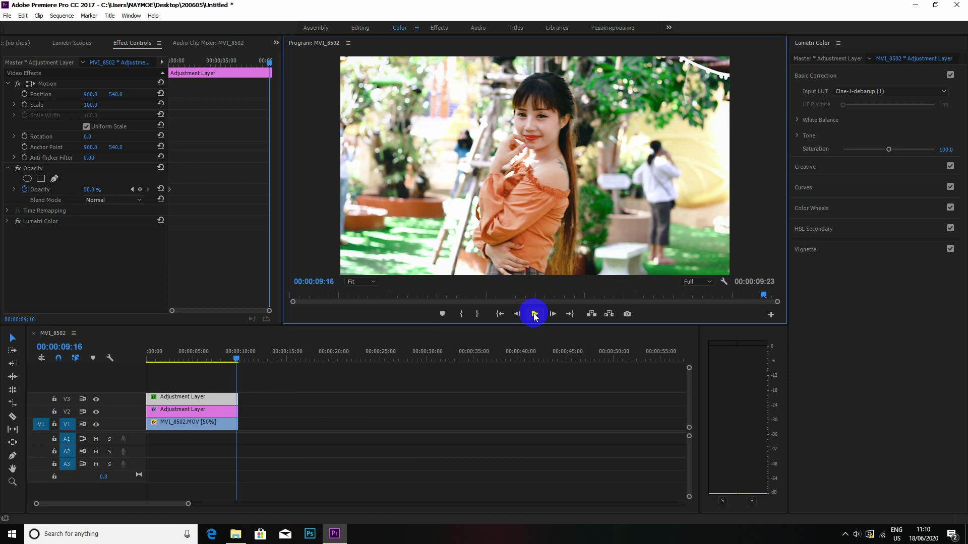
Hide the V3 track, play the sequence from about 00:00:00:20 without the LUT, and show V3 again.
drag(234, 360, 154, 379)
click(96, 399)
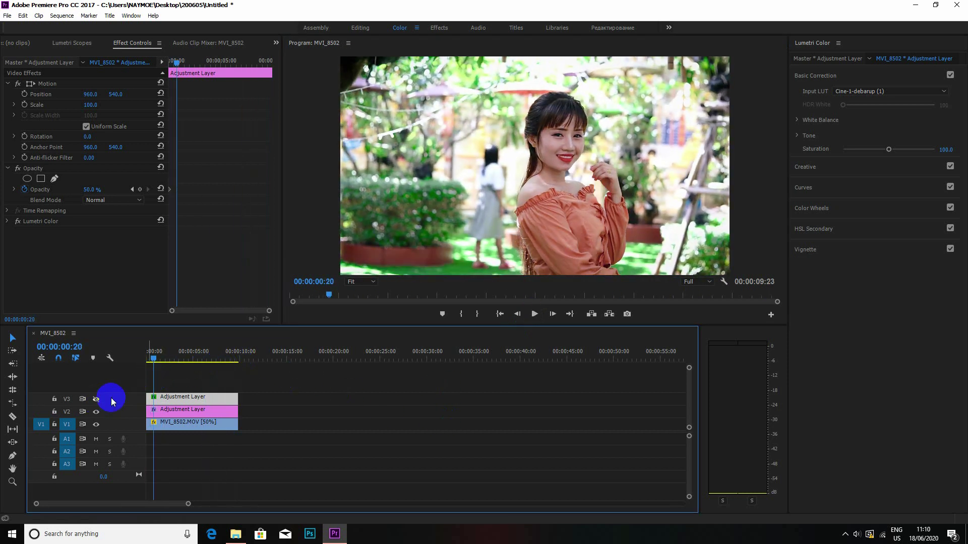
click(534, 314)
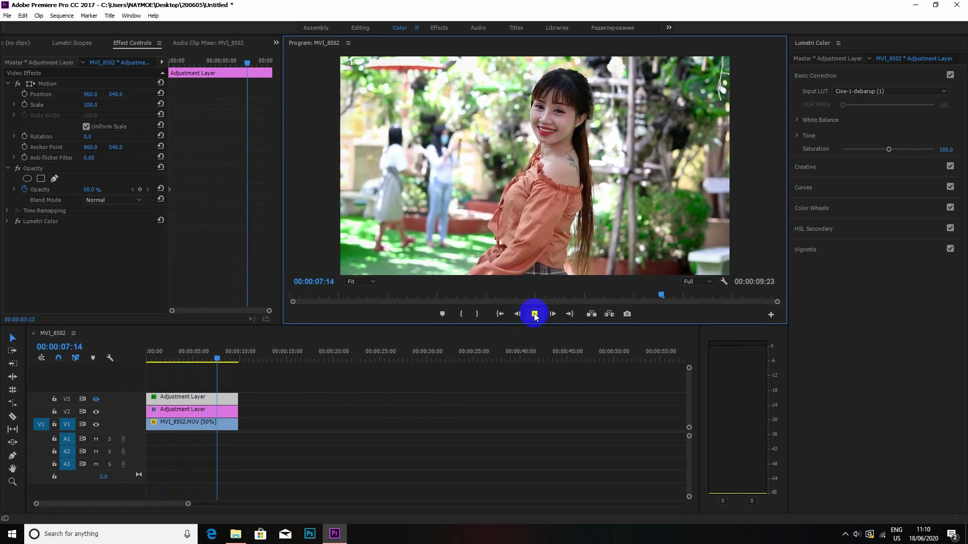
click(535, 314)
click(96, 400)
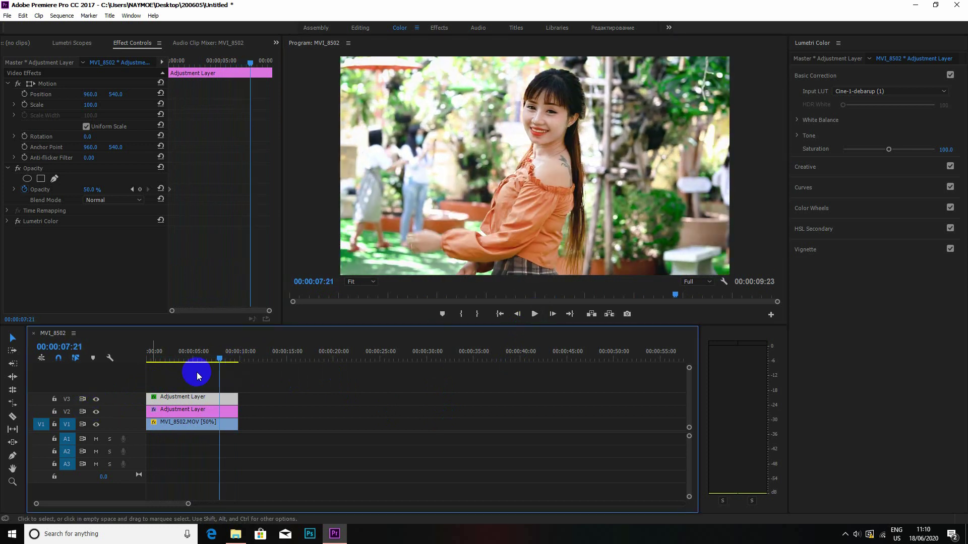
Select the V2 adjustment layer, keeping it aligned to the sequence start, and play the opening seconds from 00:00:00:00.
drag(220, 359, 148, 361)
click(174, 399)
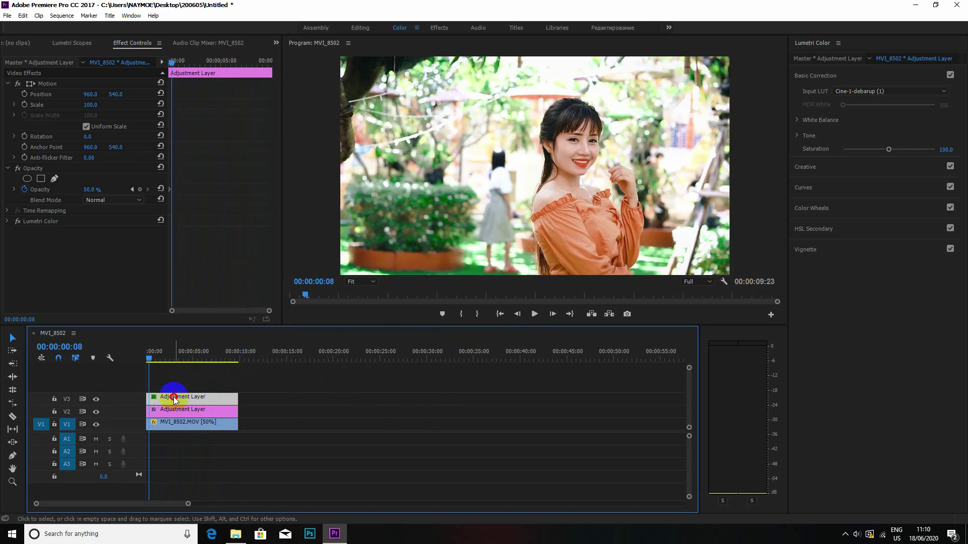
drag(177, 411, 180, 412)
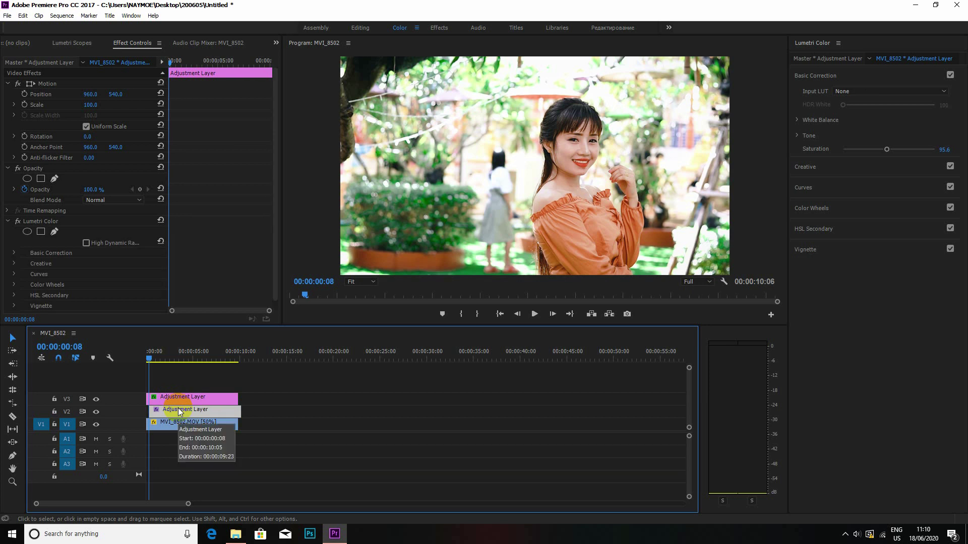
drag(178, 412, 175, 411)
drag(150, 365, 135, 361)
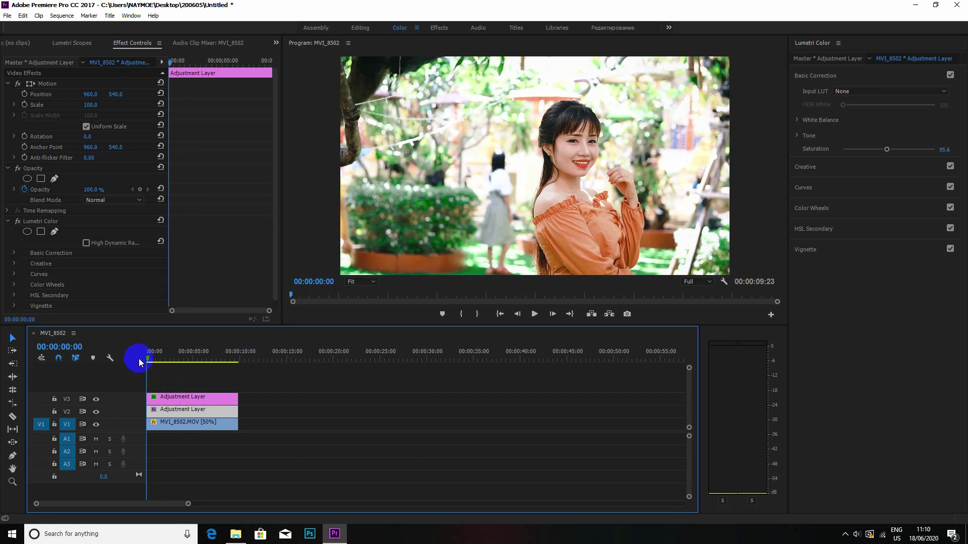
click(534, 314)
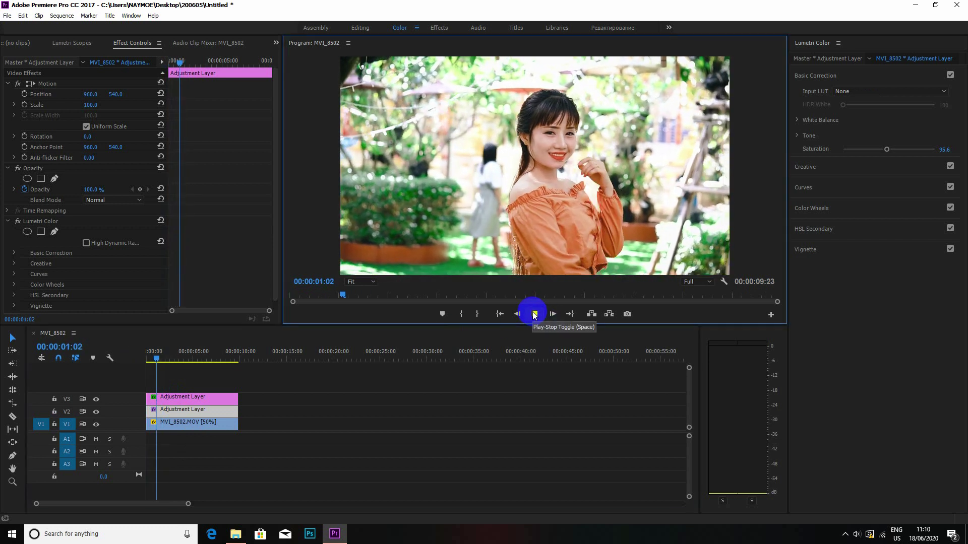
click(534, 314)
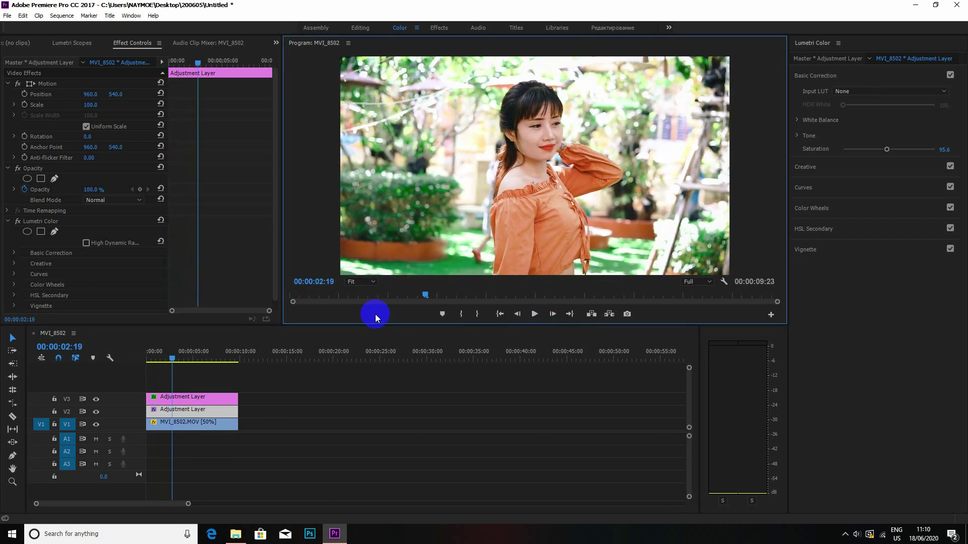
Enlarge the Program monitor by shrinking the timeline area and play the graded sequence at the bigger preview size.
drag(277, 325, 285, 401)
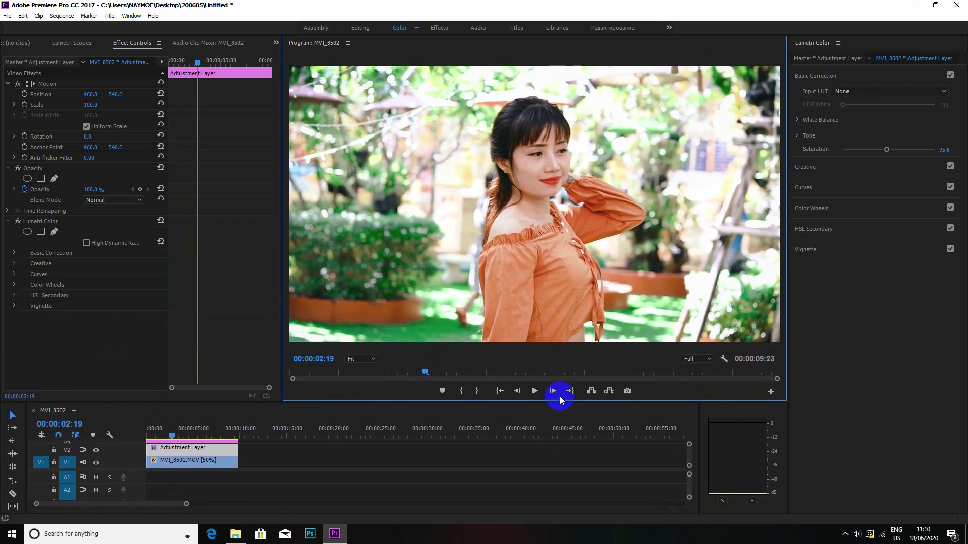
click(534, 391)
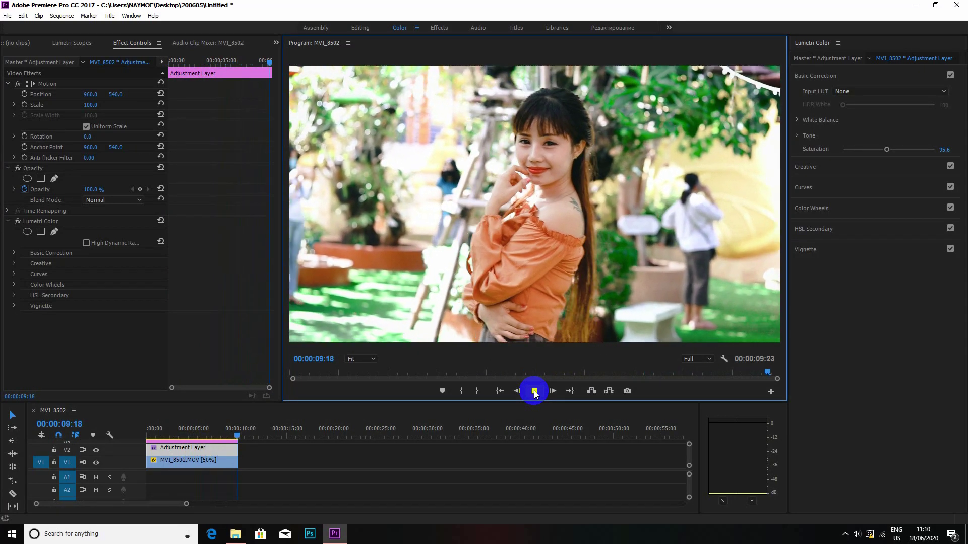
click(534, 391)
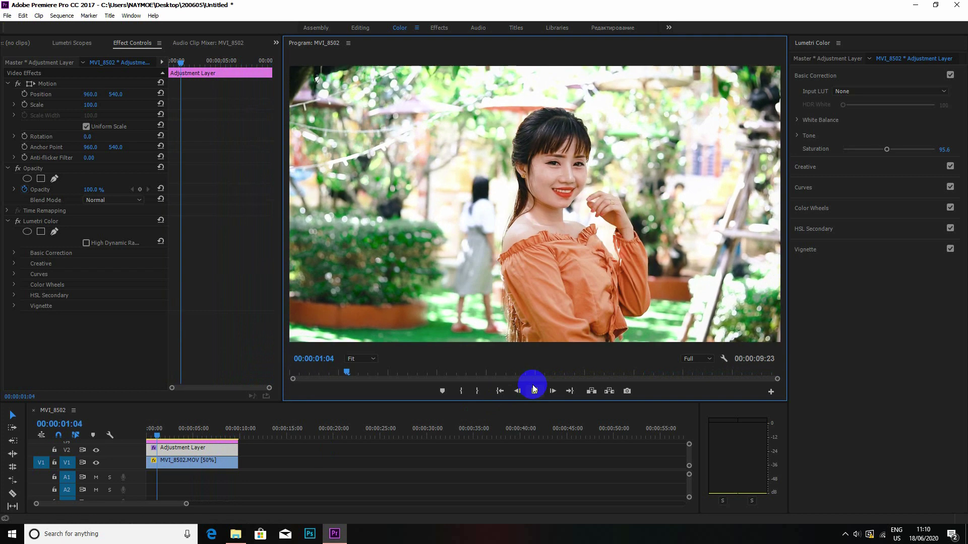
click(529, 391)
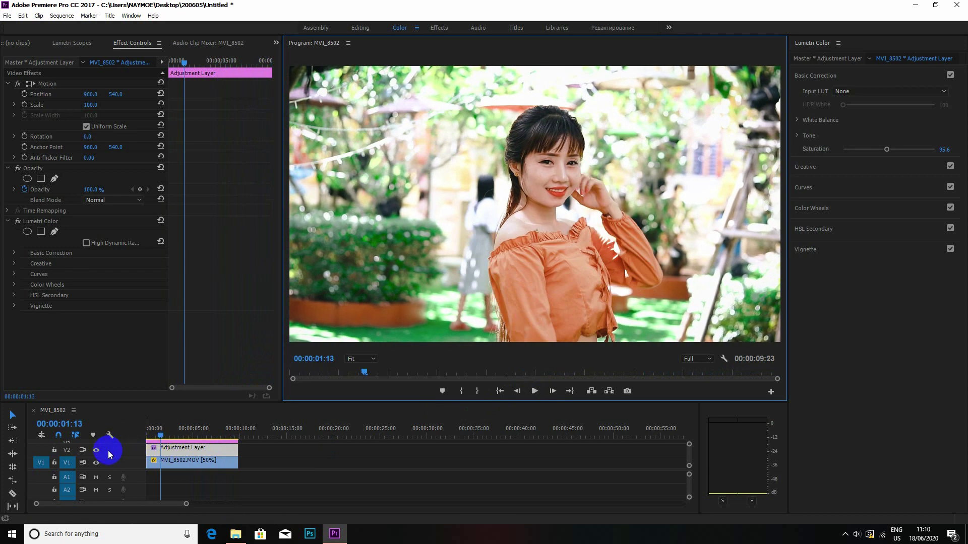
Make the timeline area slightly taller, hide the V3 track and play the sequence from 00:00:01:13 without the LUT.
drag(277, 398, 279, 382)
click(96, 428)
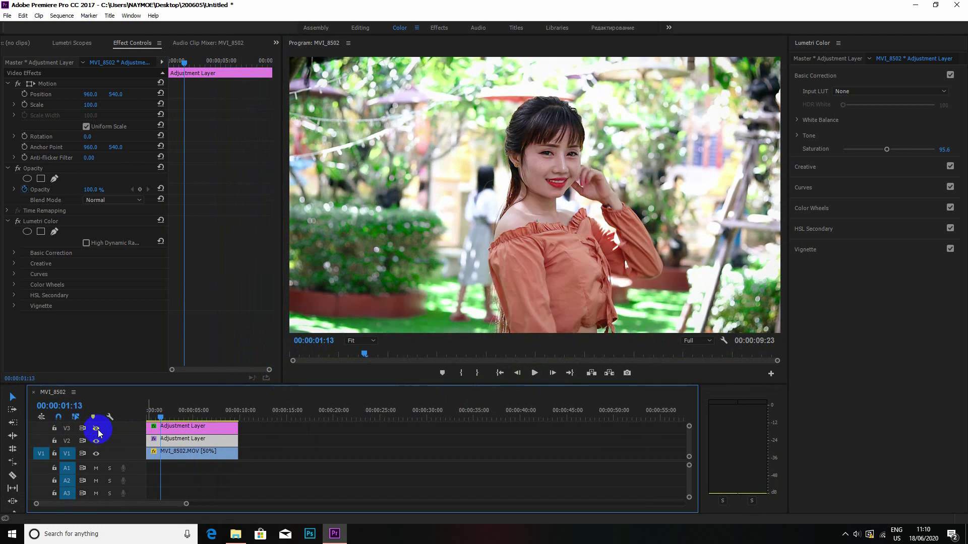
click(536, 378)
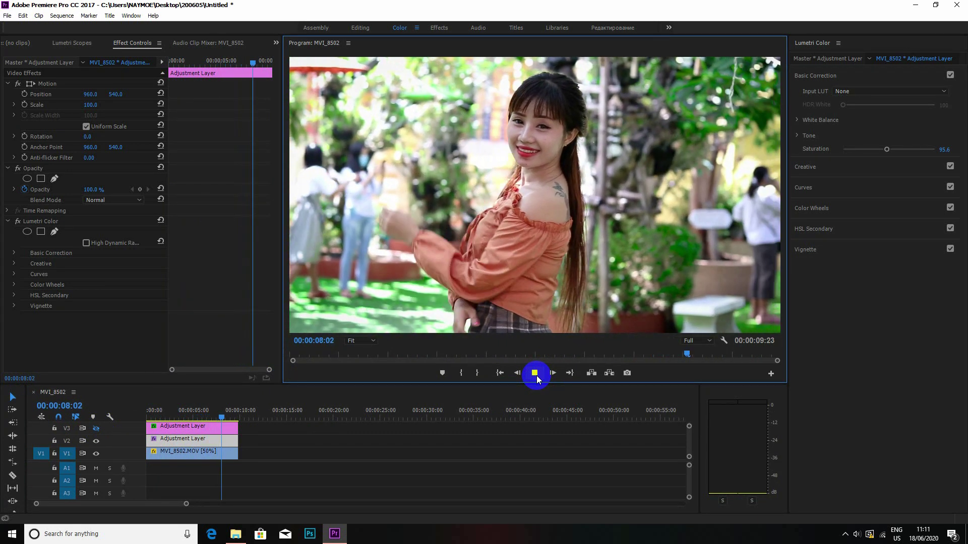
click(536, 374)
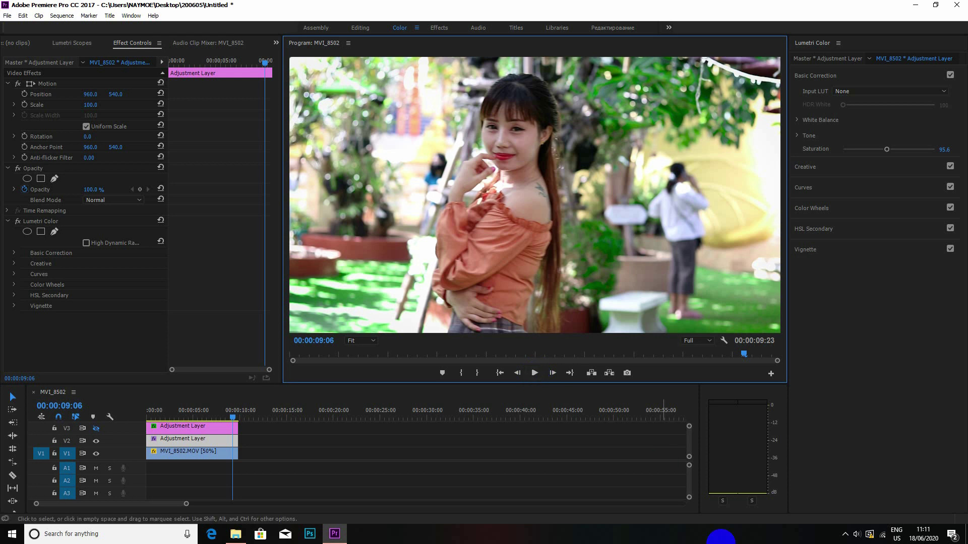
click(845, 535)
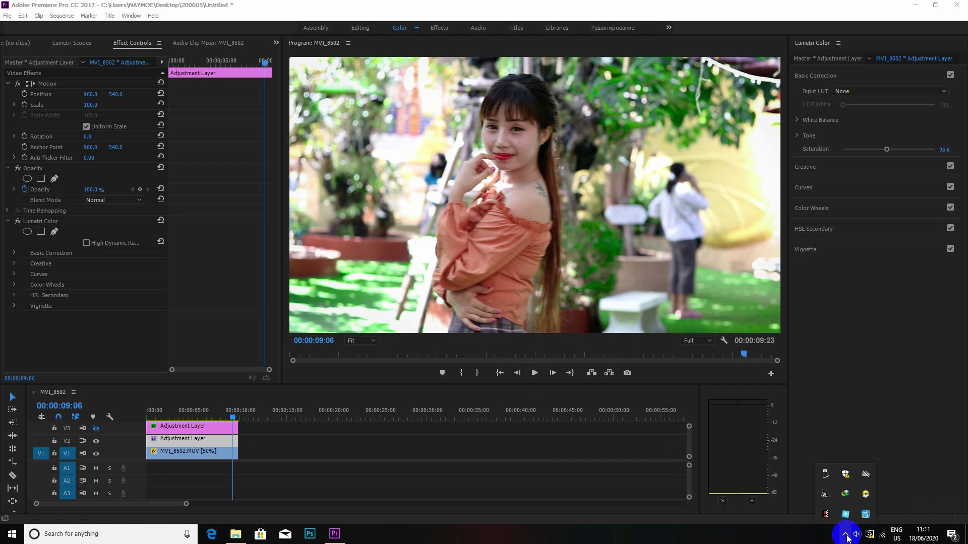
click(826, 514)
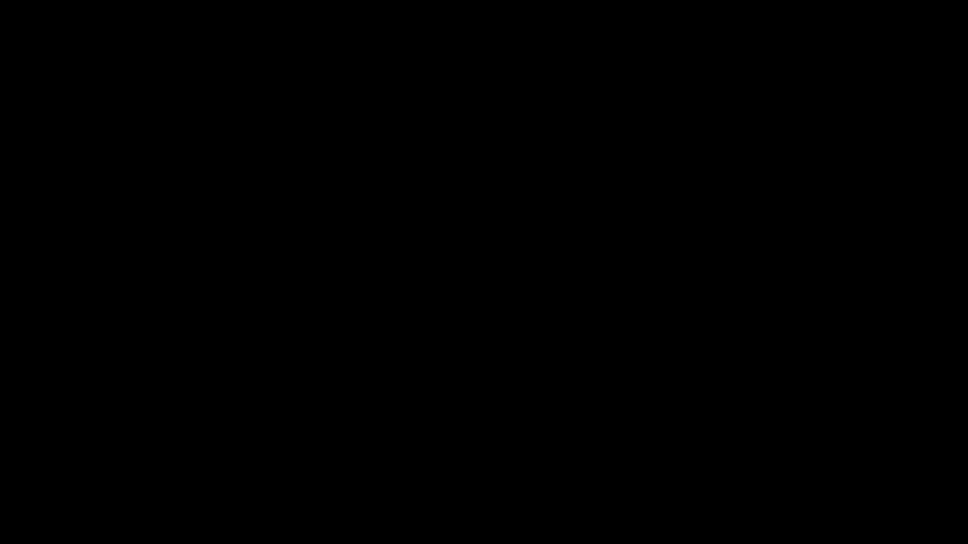